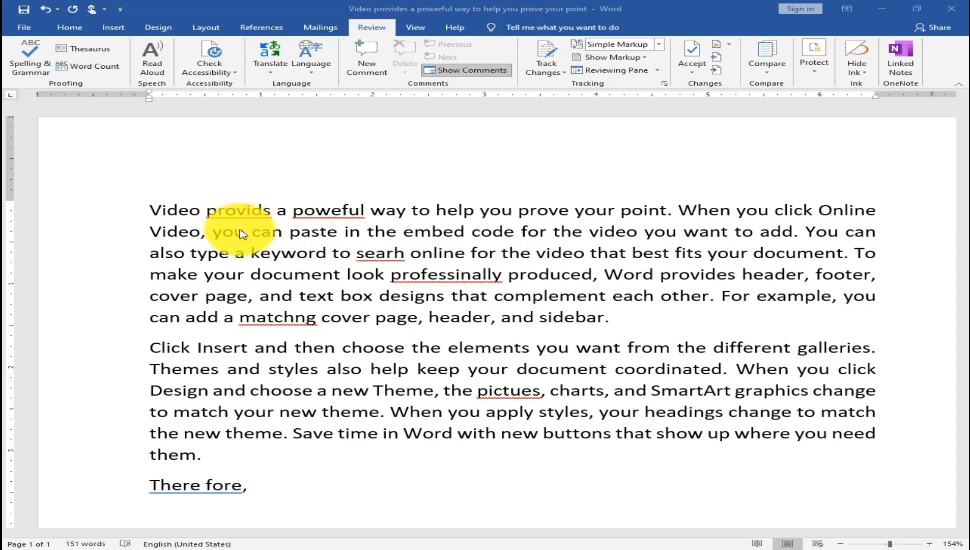
Step: Add the text F7 on a new line below "There fore," and start another line
scroll(123, 459, down, 1)
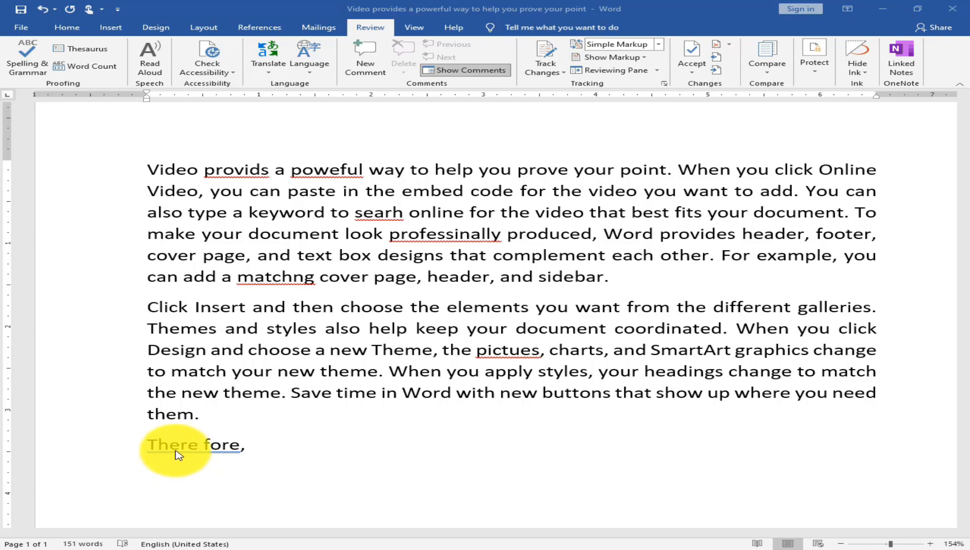
scroll(229, 453, up, 1)
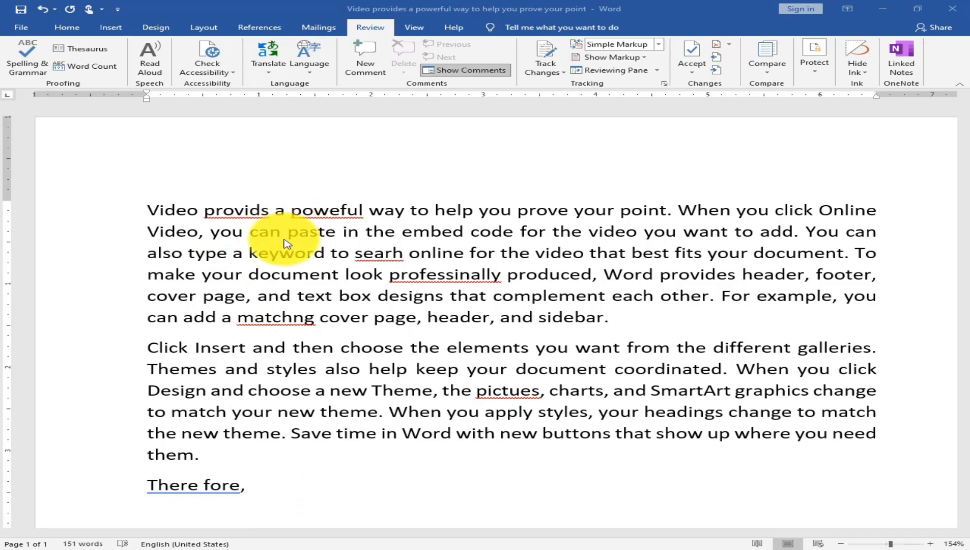
scroll(285, 243, down, 1)
click(184, 476)
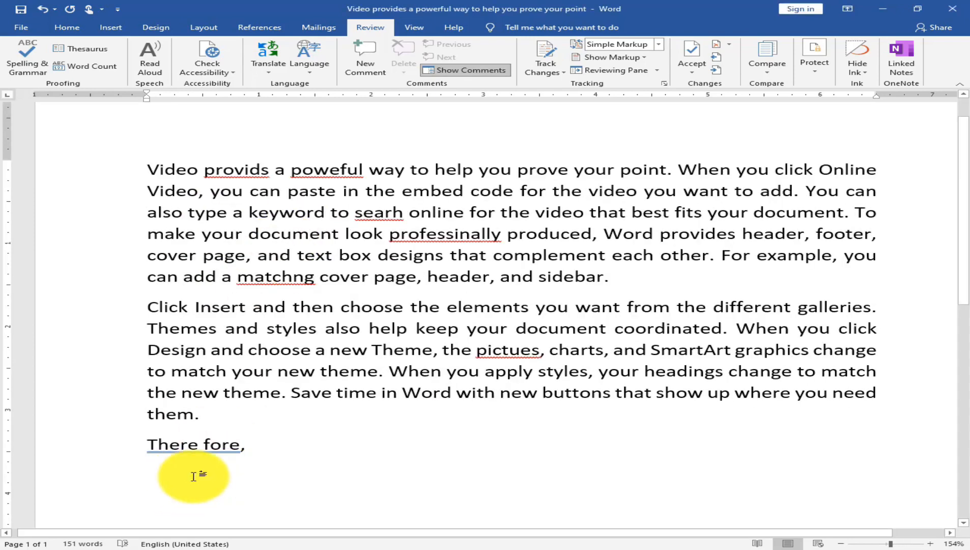
text(F7)
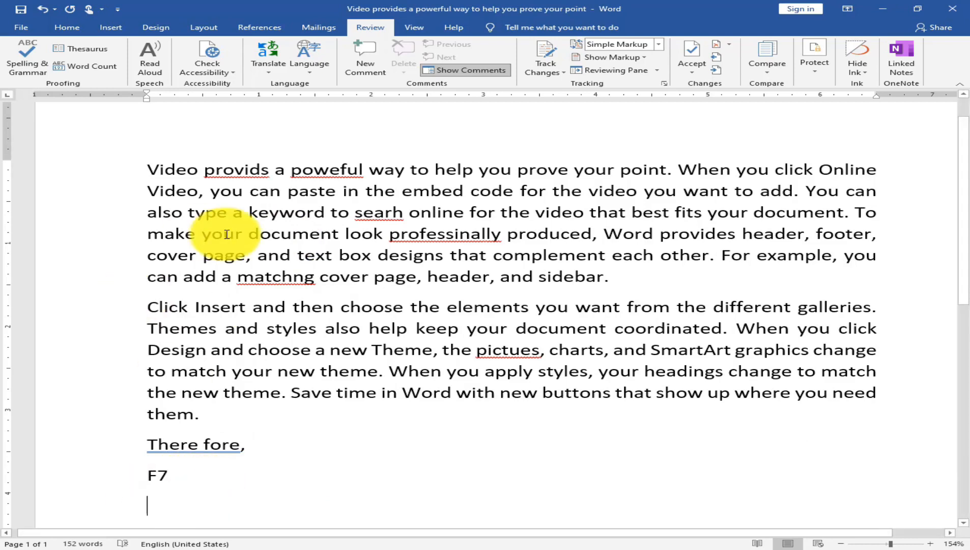
key(Return)
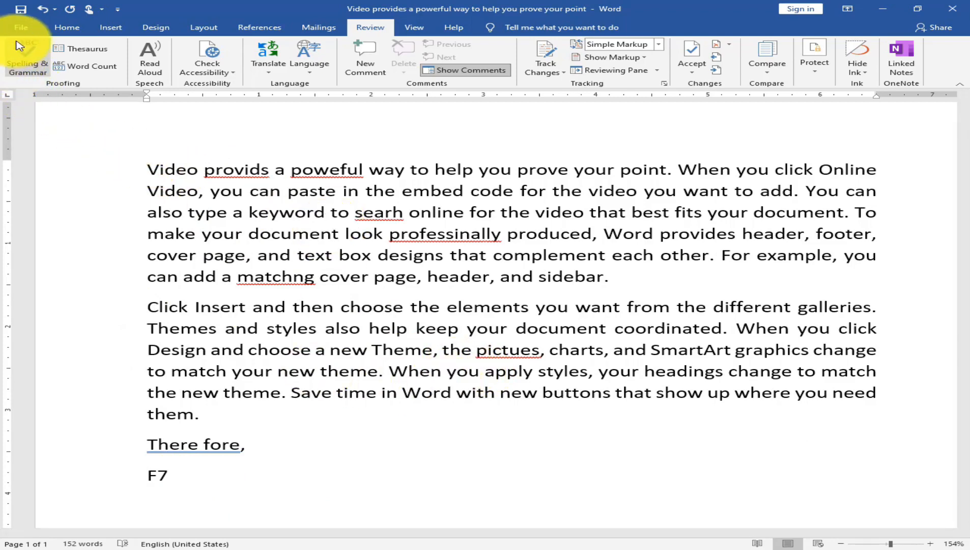
Step: Try to start the spelling and grammar check from the word "Video" in the first paragraph
click(17, 68)
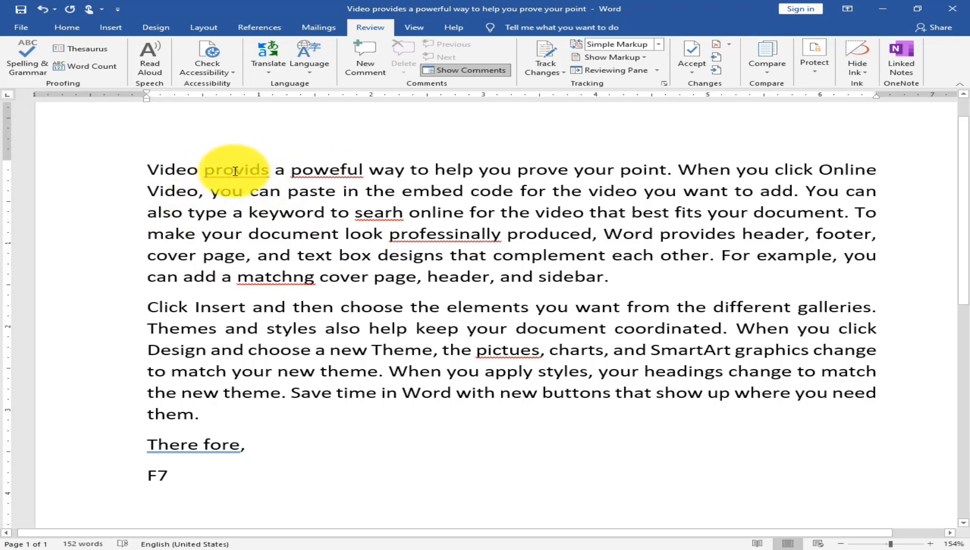
click(166, 168)
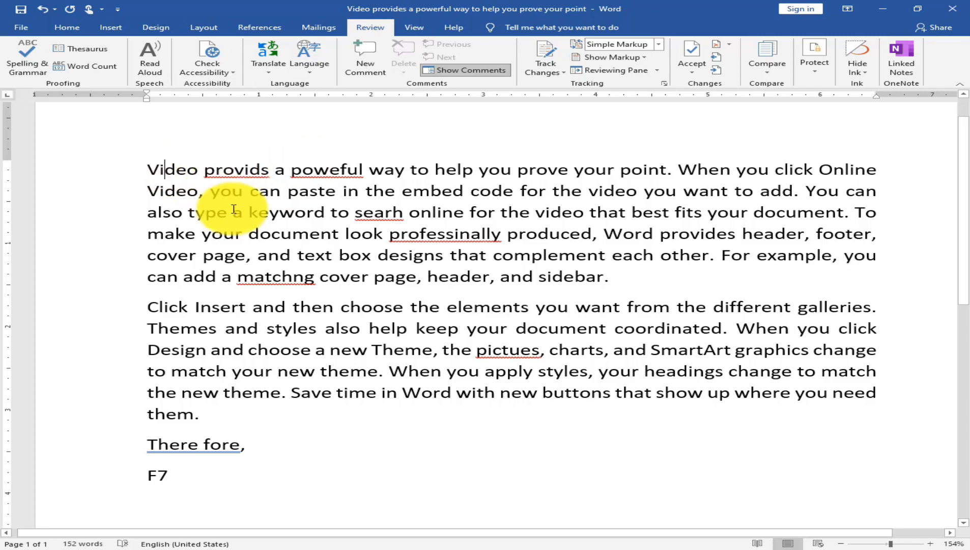
key(F7)
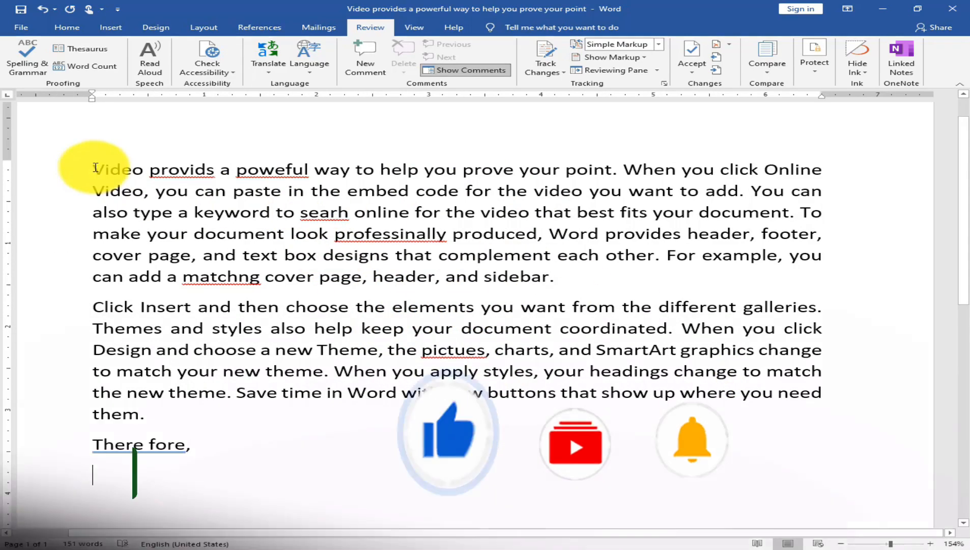
Step: Write F7 on the empty line below "There fore,"
click(94, 168)
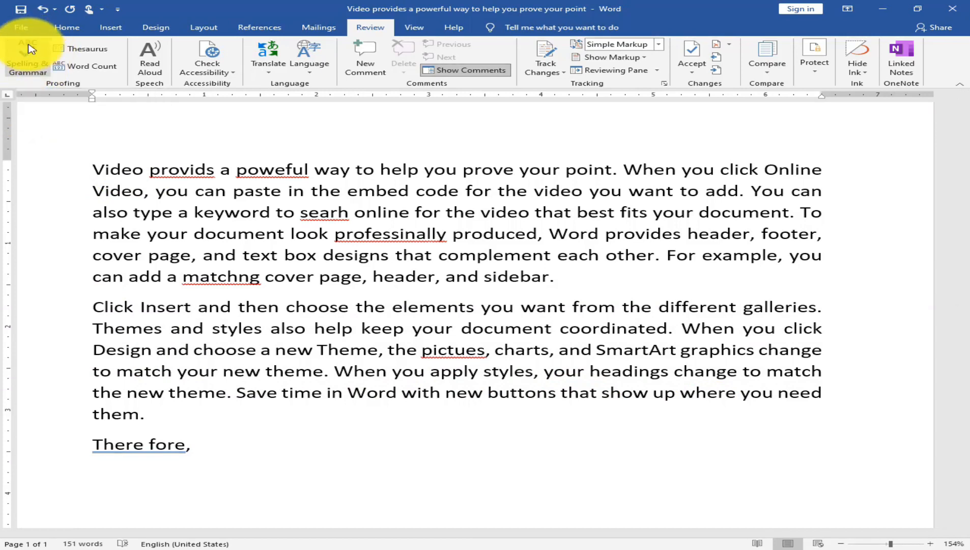
click(128, 471)
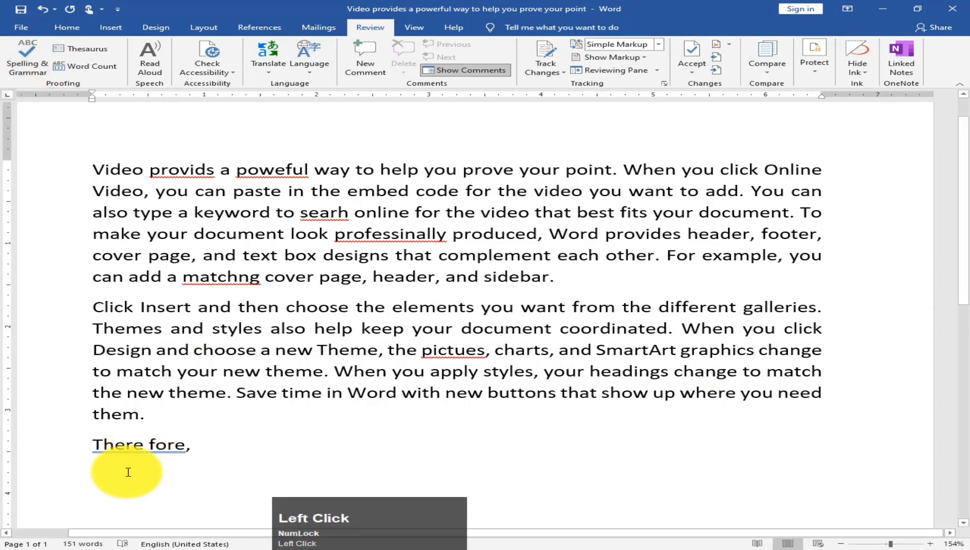
text(F7)
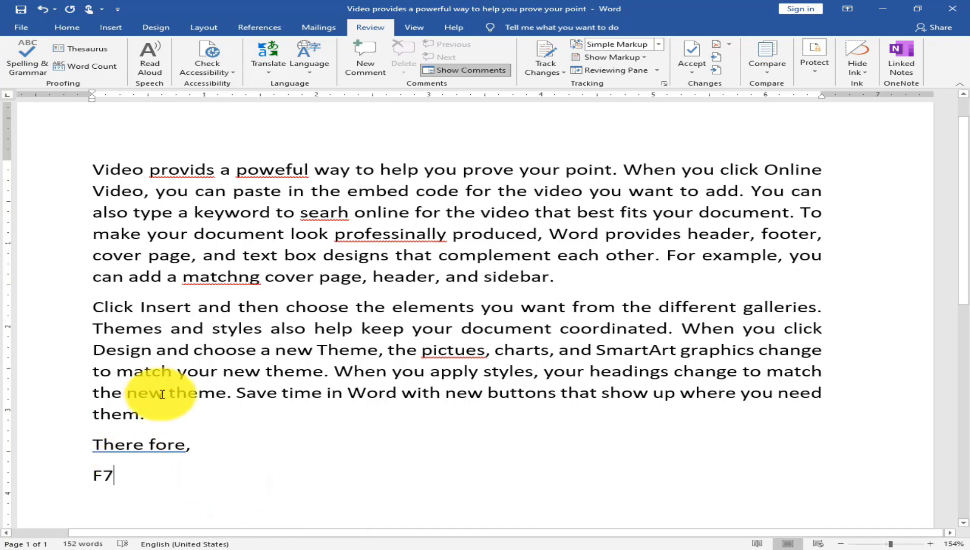
Step: Run the spelling check from the first paragraph, correct the misspellings to "provides", "powerful" and "search", and close the checker
click(103, 170)
click(26, 57)
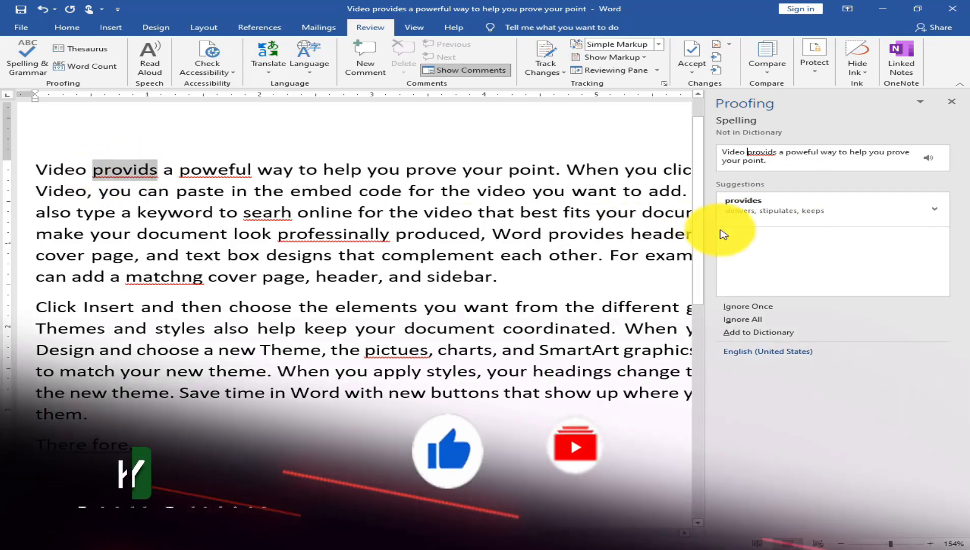
click(788, 216)
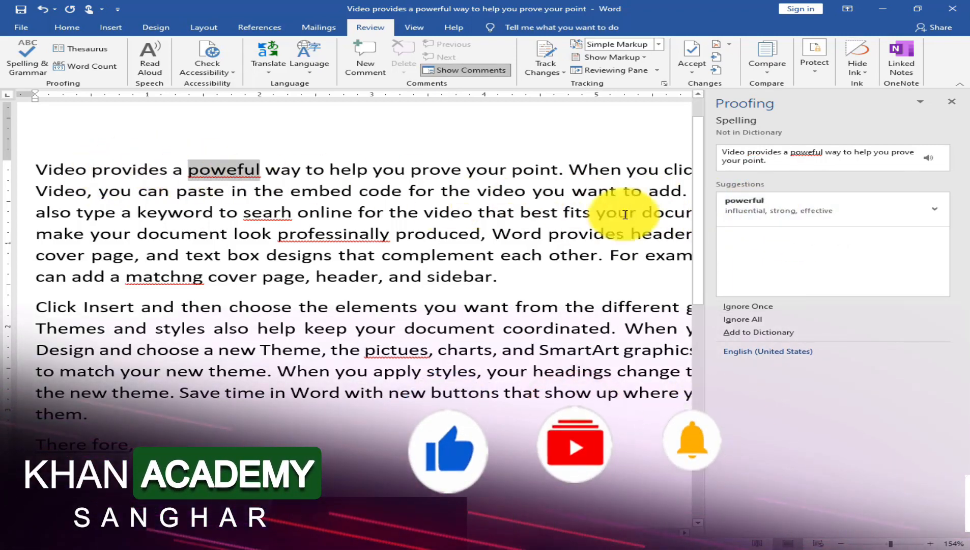
click(740, 218)
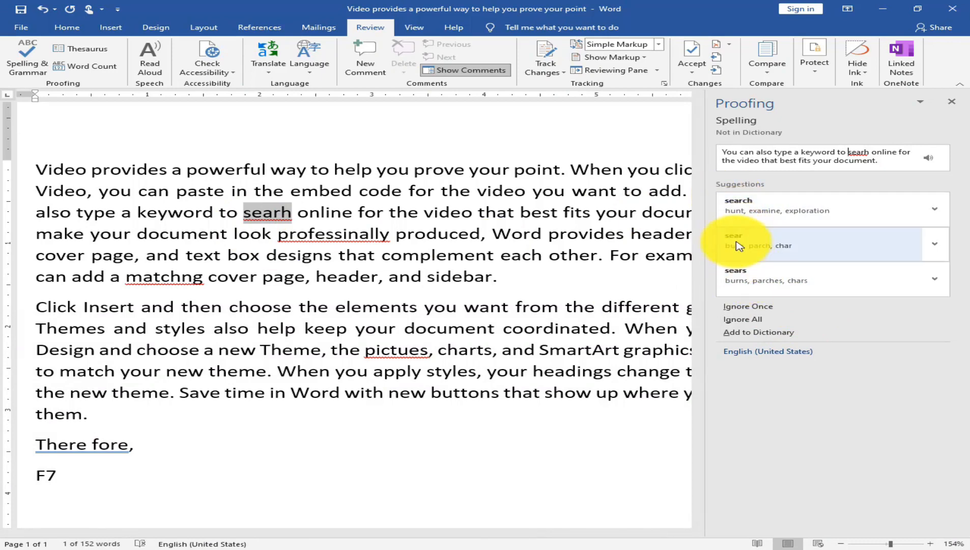
click(746, 209)
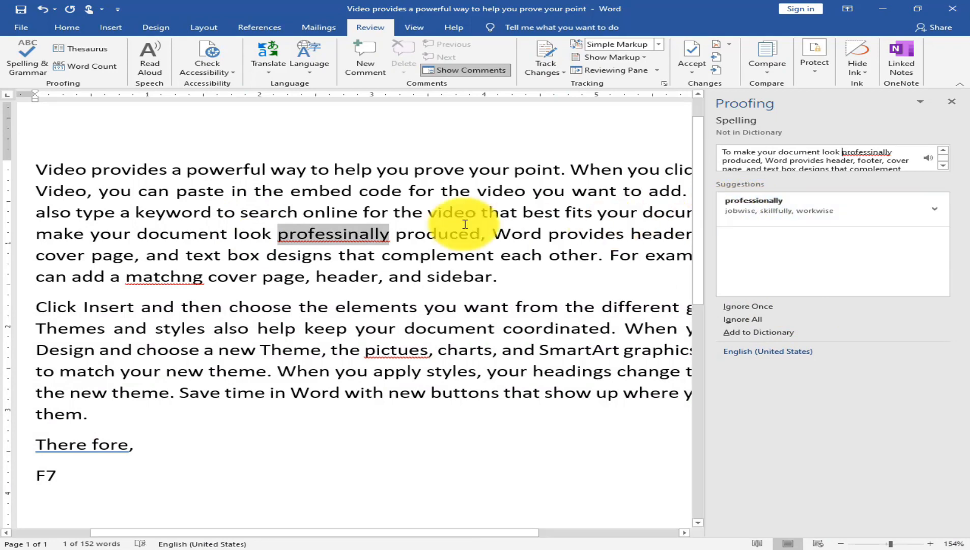
click(951, 101)
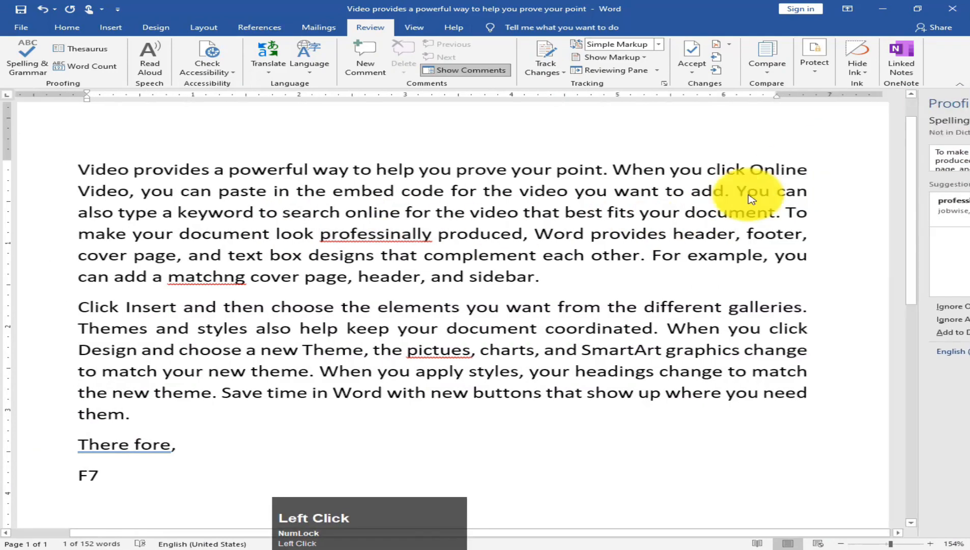
click(568, 261)
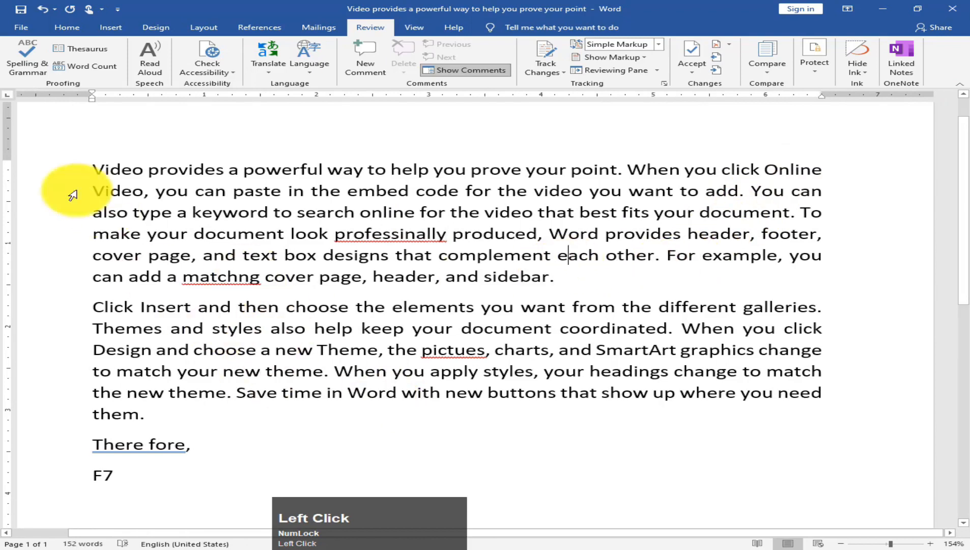
Step: Replace the misspelled words in the text with their suggested corrections "professionally", "matching" and "pictures"
right_click(373, 232)
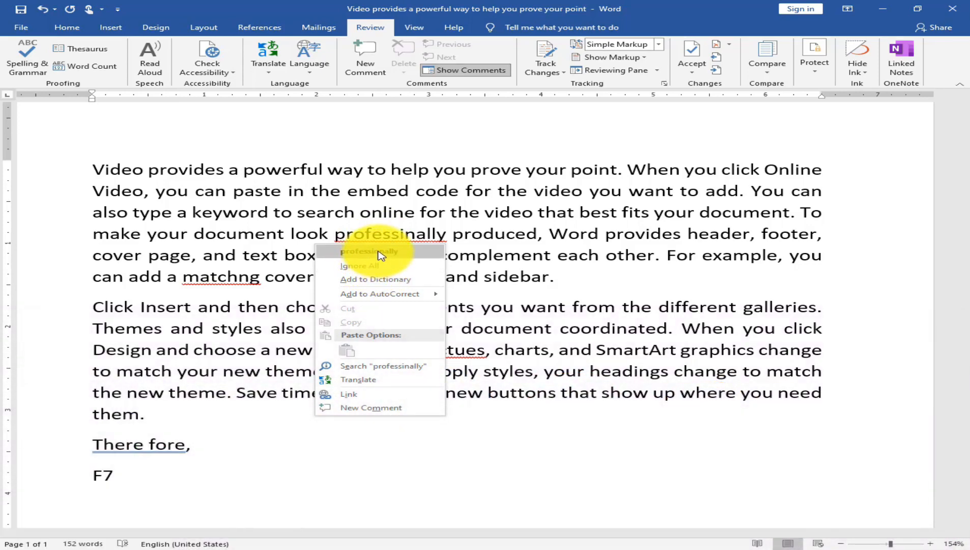
click(378, 252)
right_click(228, 277)
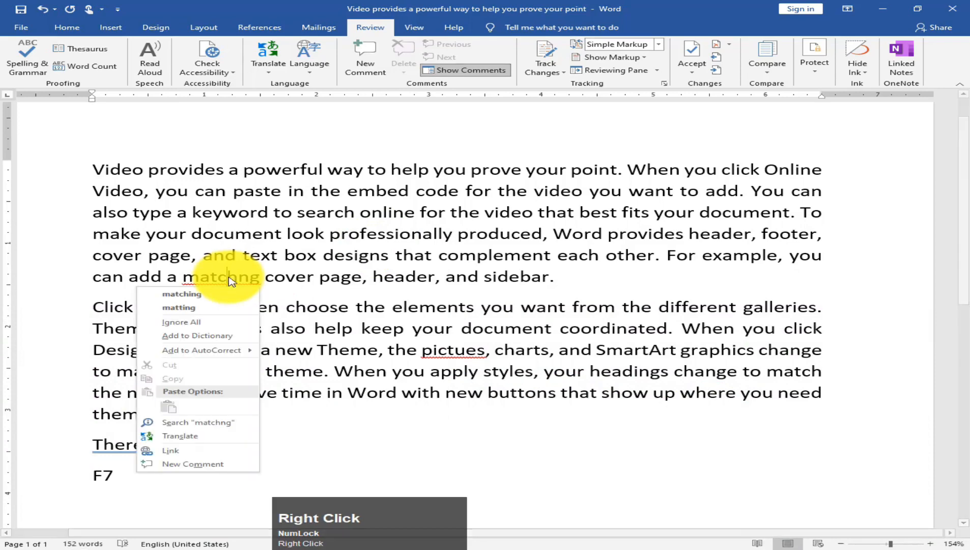
click(212, 296)
right_click(436, 351)
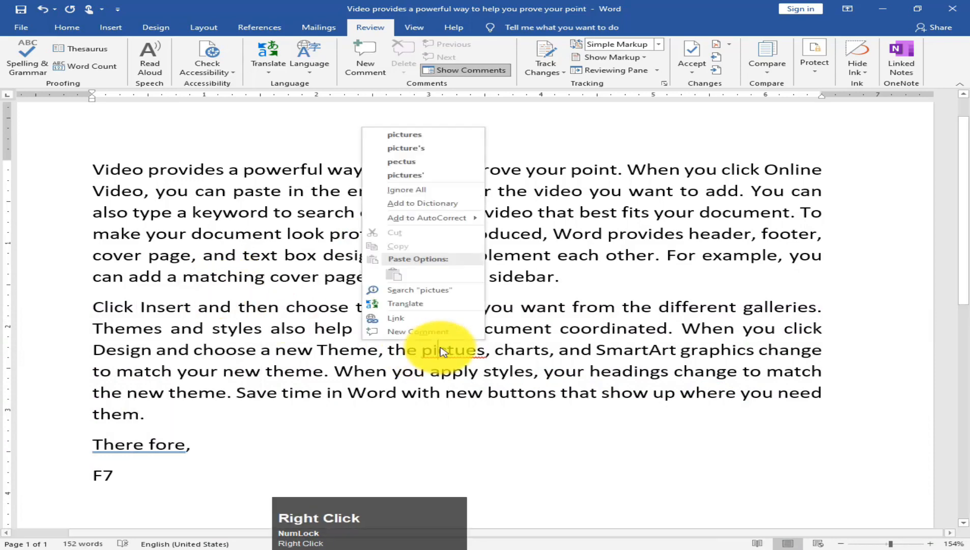
click(408, 135)
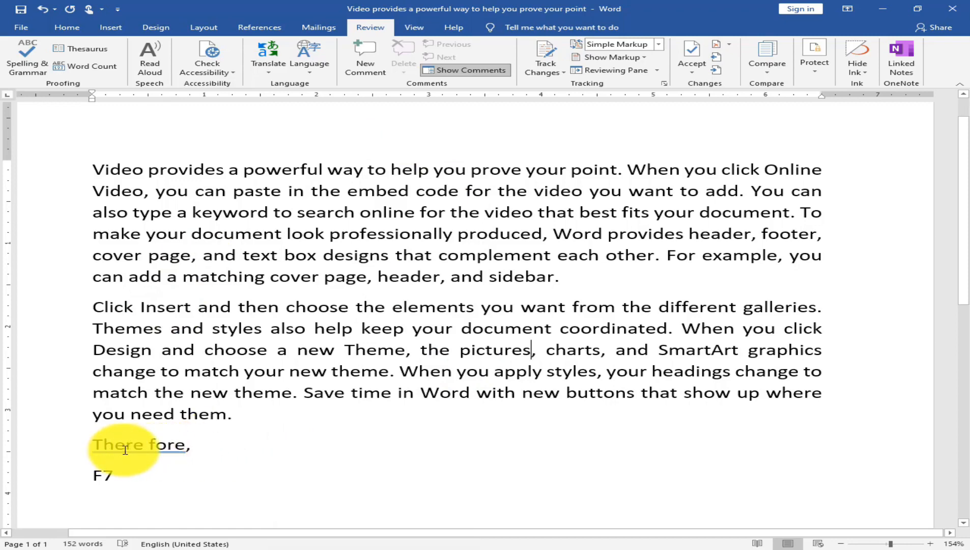
Step: Run the spelling and grammar check, replace "There fore" with the suggestion "Therefore", and finish the check
click(126, 418)
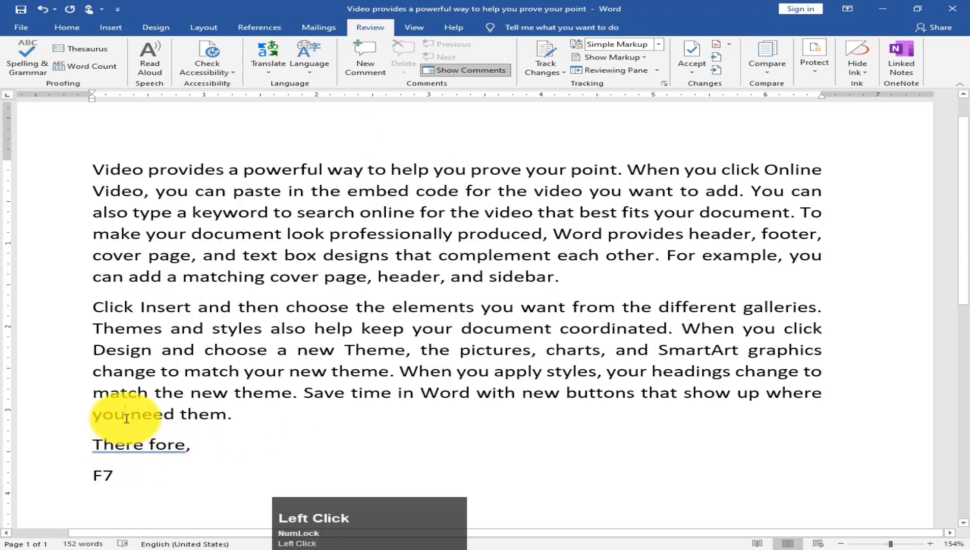
key(F7)
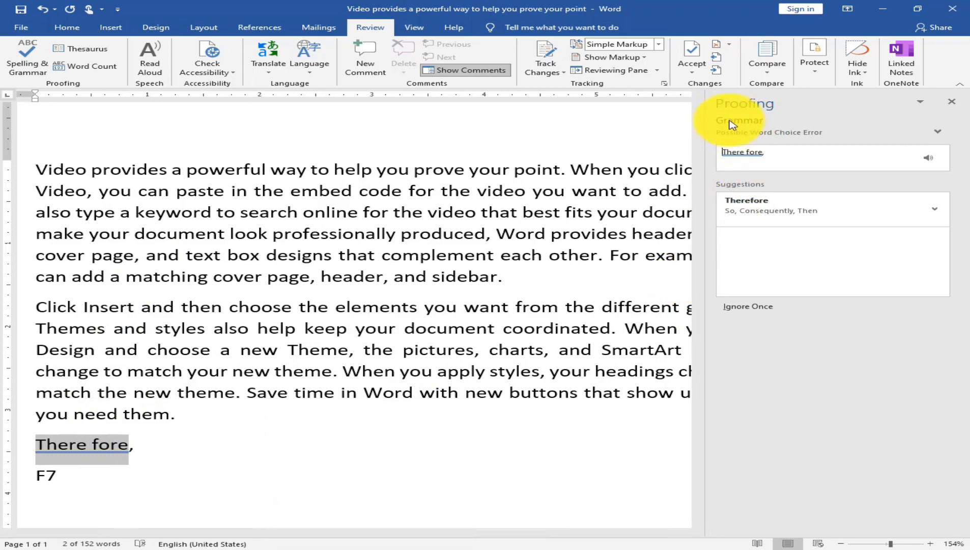
click(753, 209)
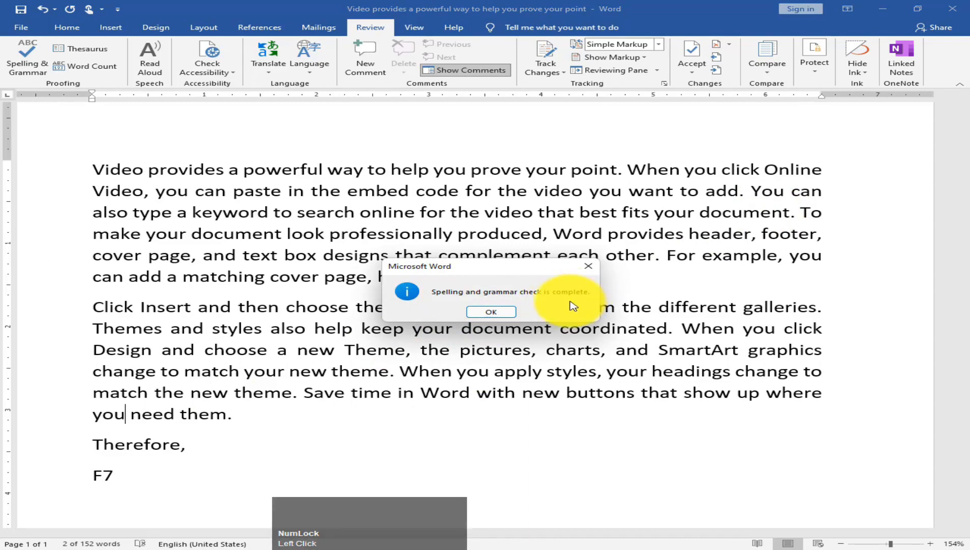
click(501, 314)
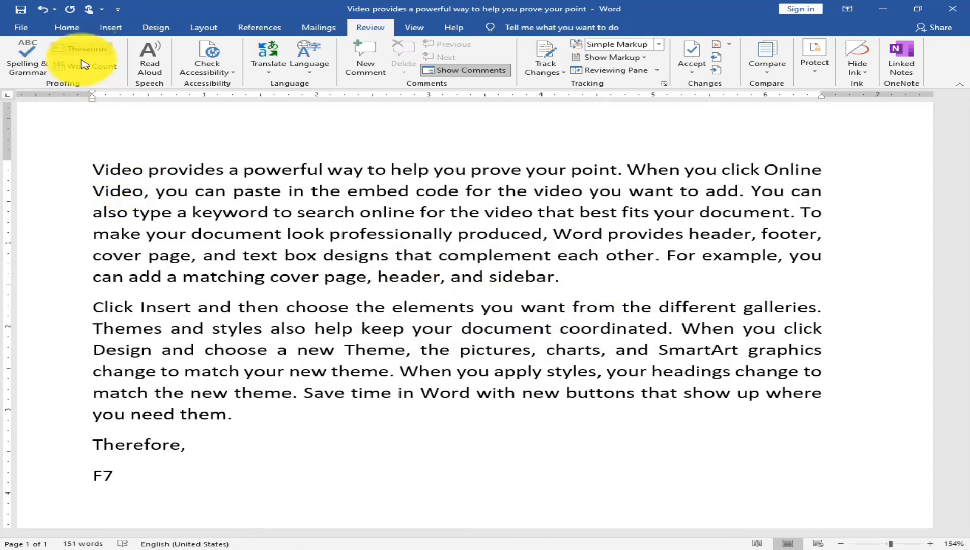
Step: Add a new line reading Shift+F7 below the F7 line
click(125, 474)
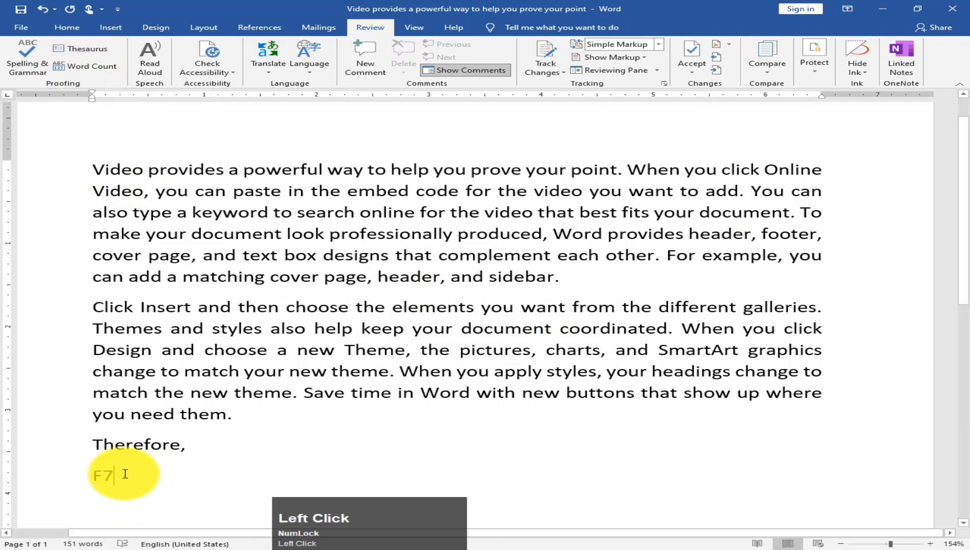
key(Return)
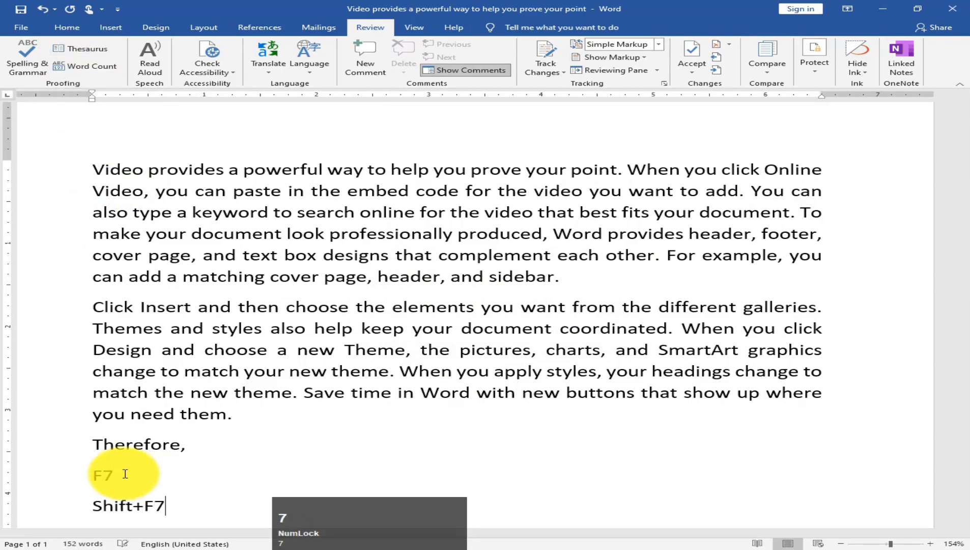
click(335, 294)
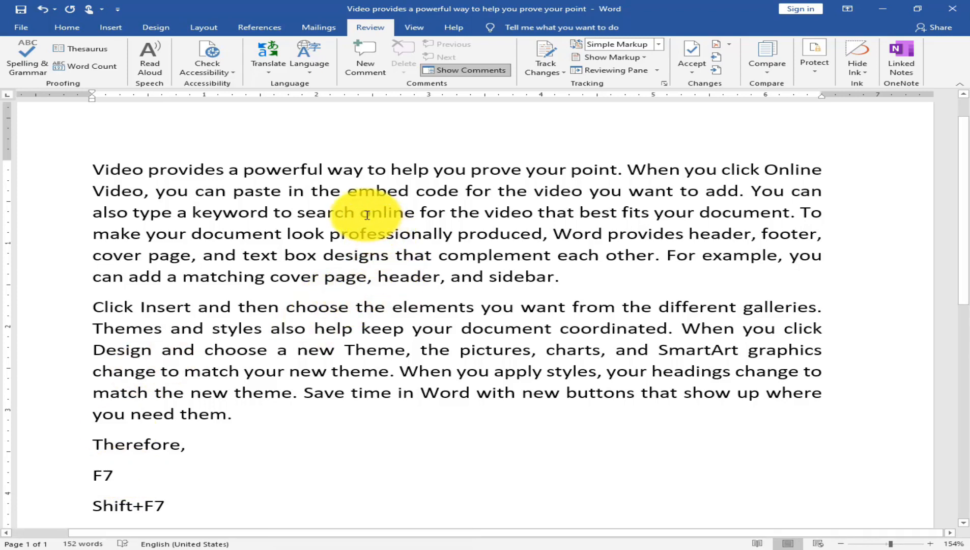
Step: Look up thesaurus synonyms for "online" and for "page" in the first paragraph
drag(367, 214, 415, 212)
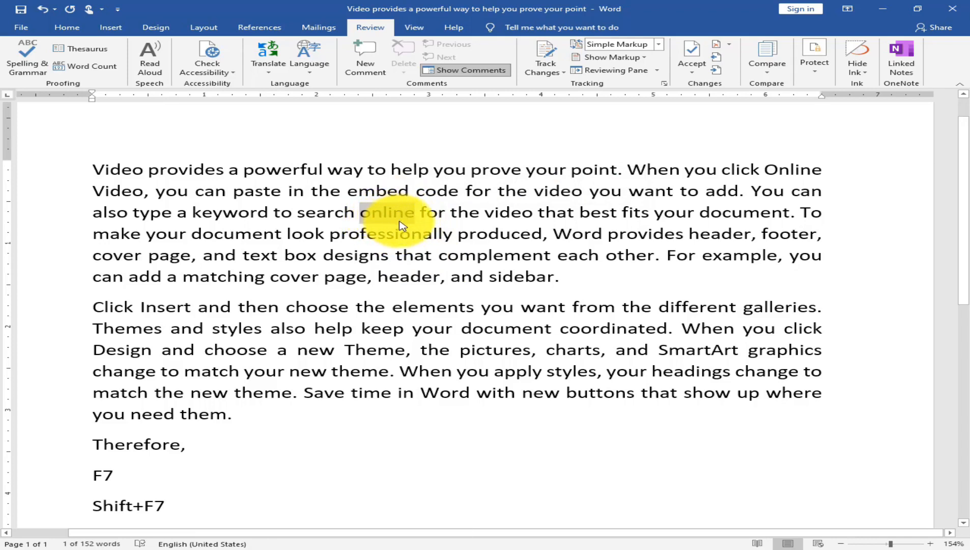
click(95, 52)
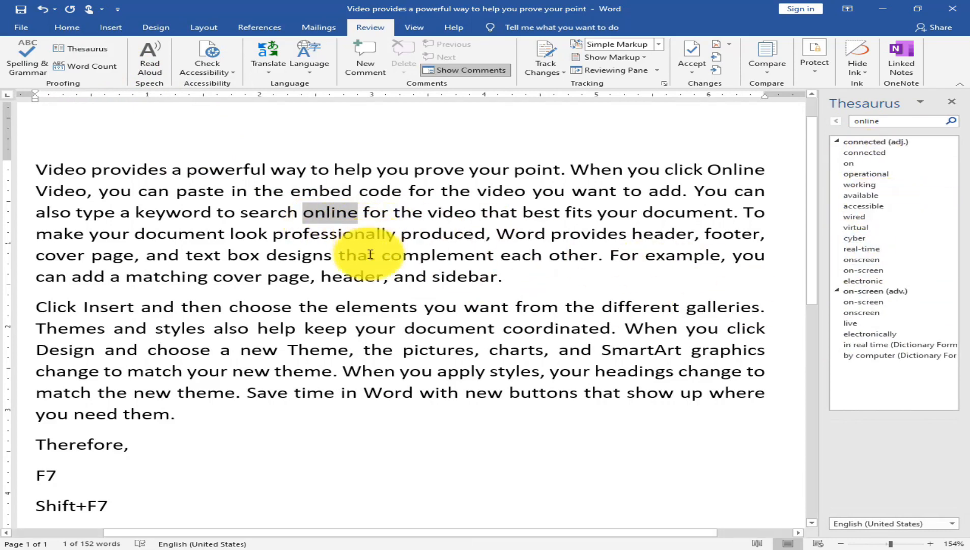
click(273, 276)
drag(273, 276, 299, 276)
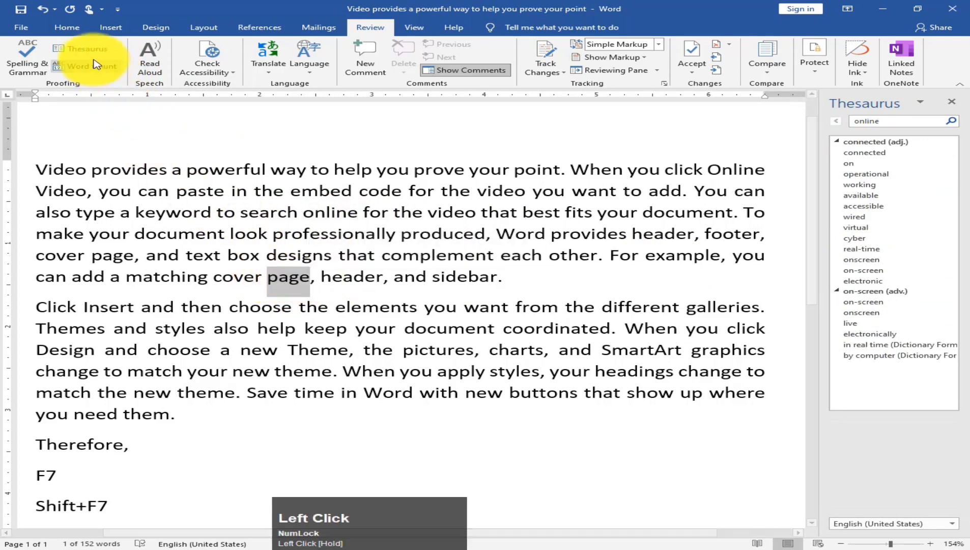
click(77, 50)
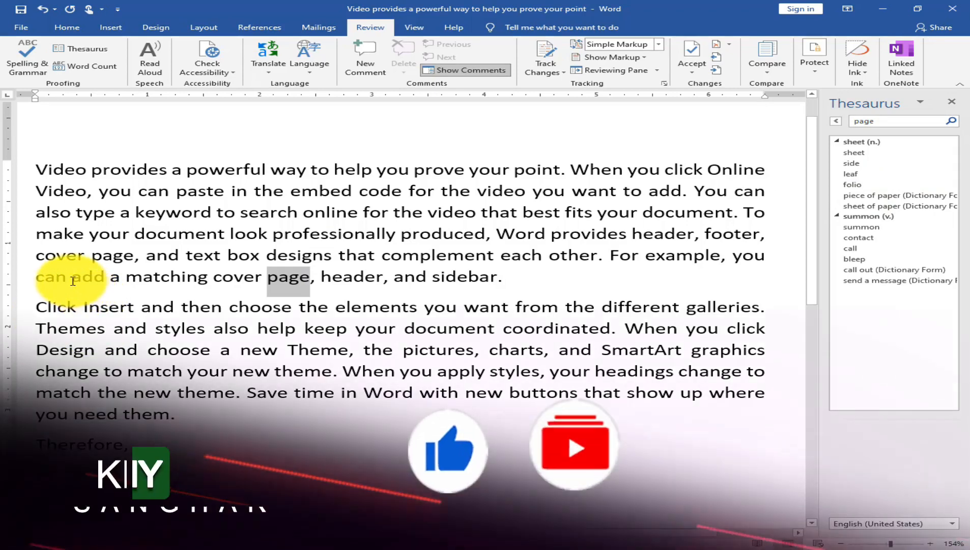
Step: Look up thesaurus synonyms for "add" in the last line of the first paragraph
double_click(83, 276)
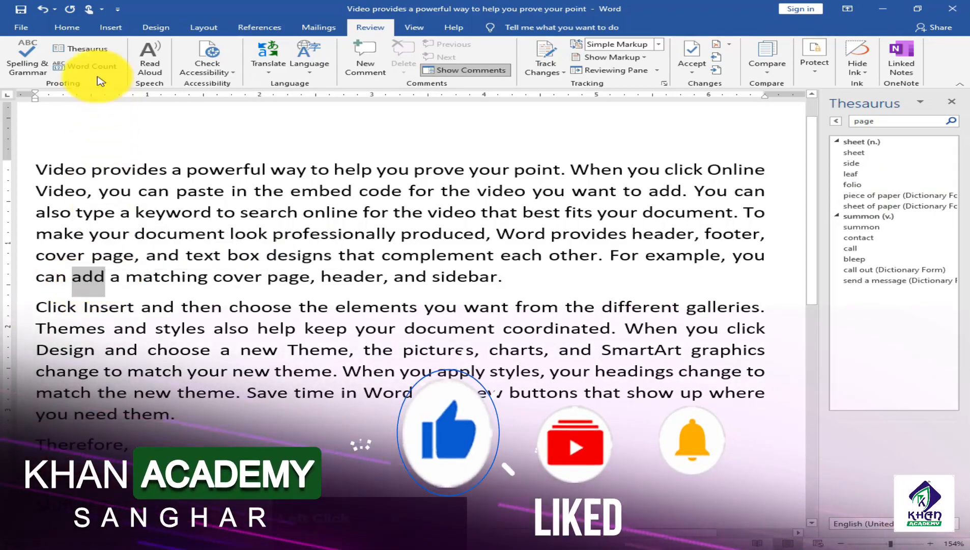
click(84, 49)
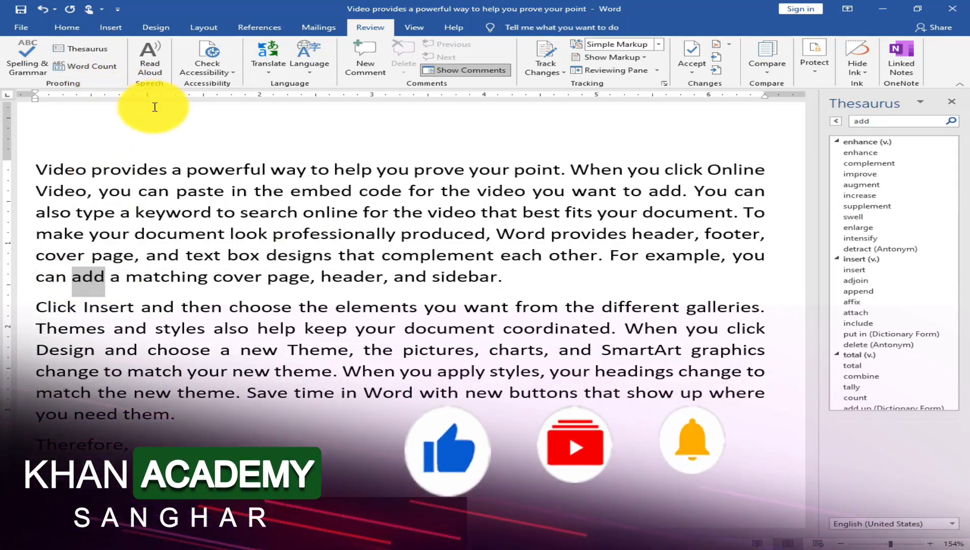
click(87, 49)
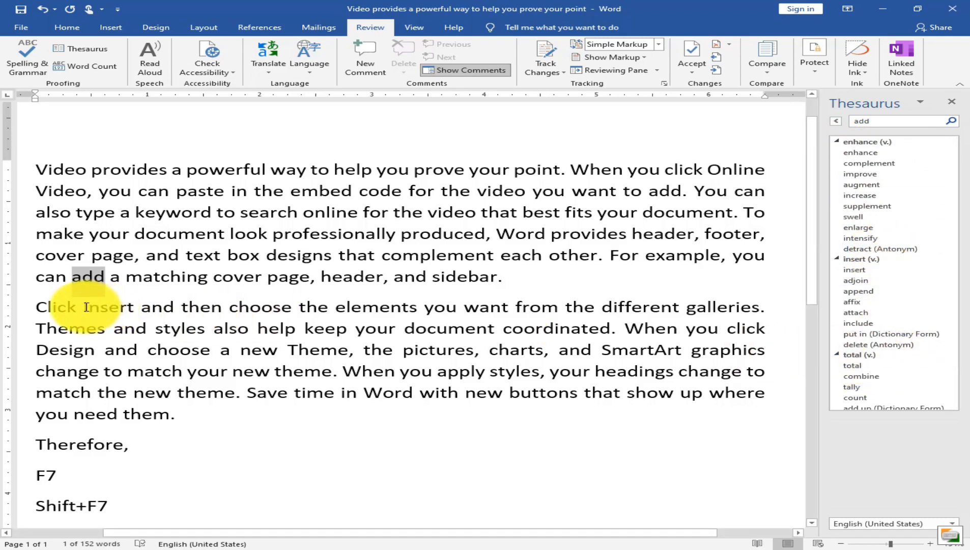
Step: Look up thesaurus synonyms for "Insert" in the second paragraph, and close the Thesaurus
drag(84, 307, 135, 307)
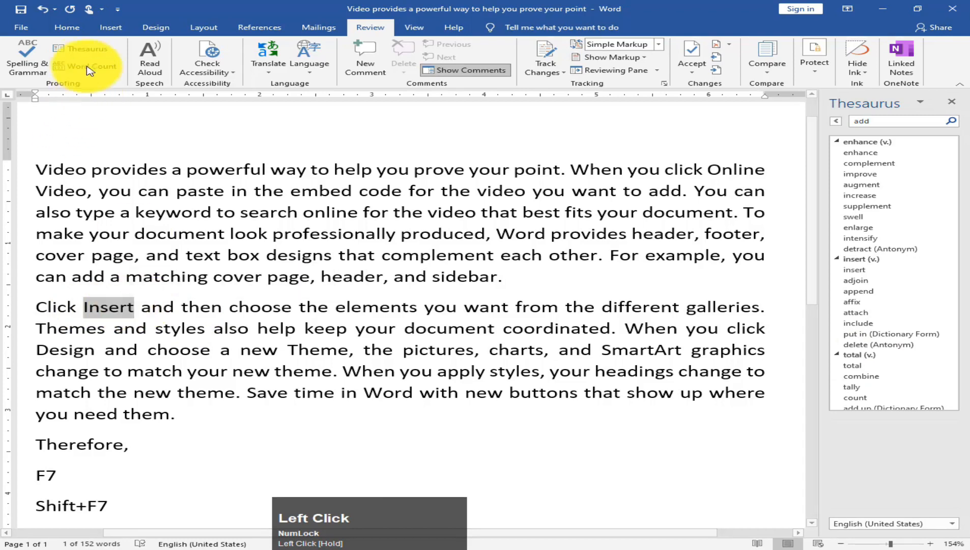
click(80, 48)
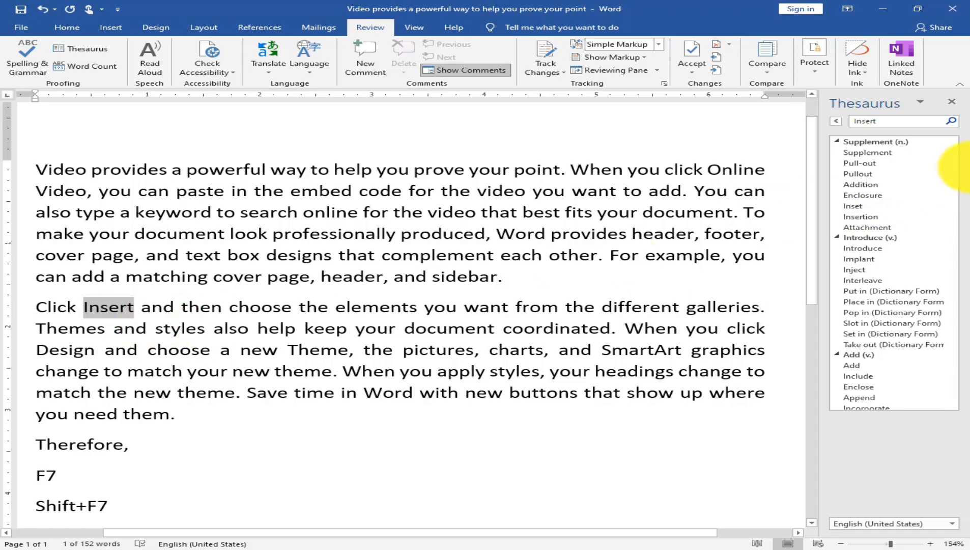
click(952, 102)
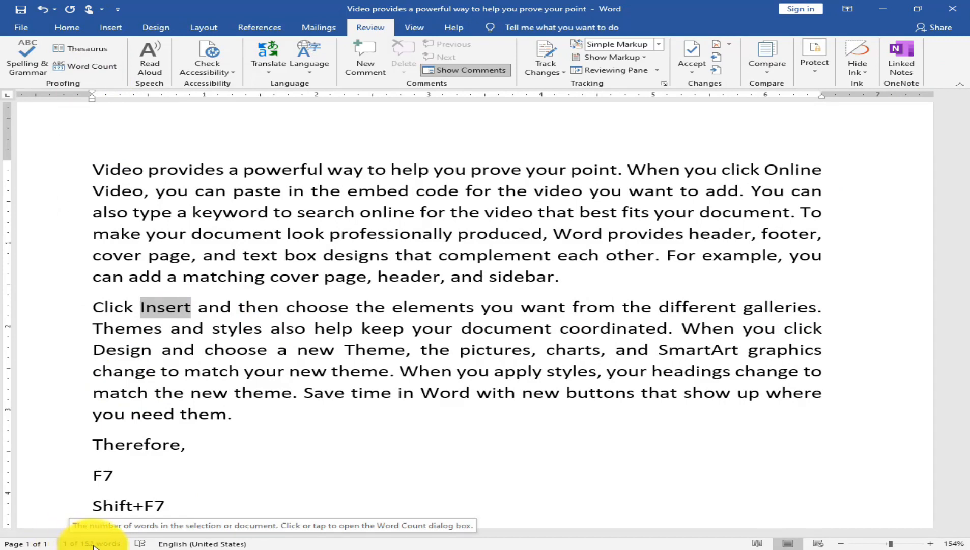
Step: View the word count statistics for the whole document, with no text selected, and close them
click(232, 307)
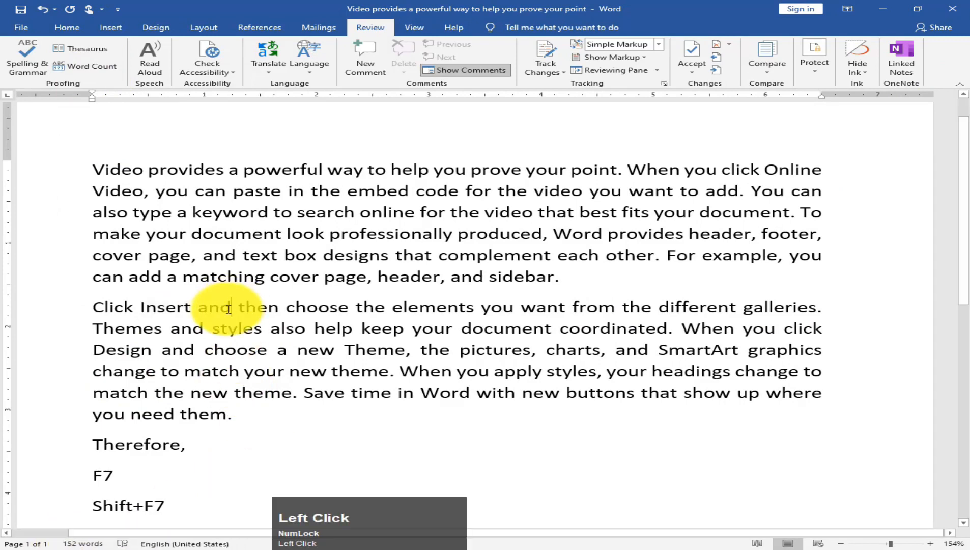
drag(95, 171, 565, 279)
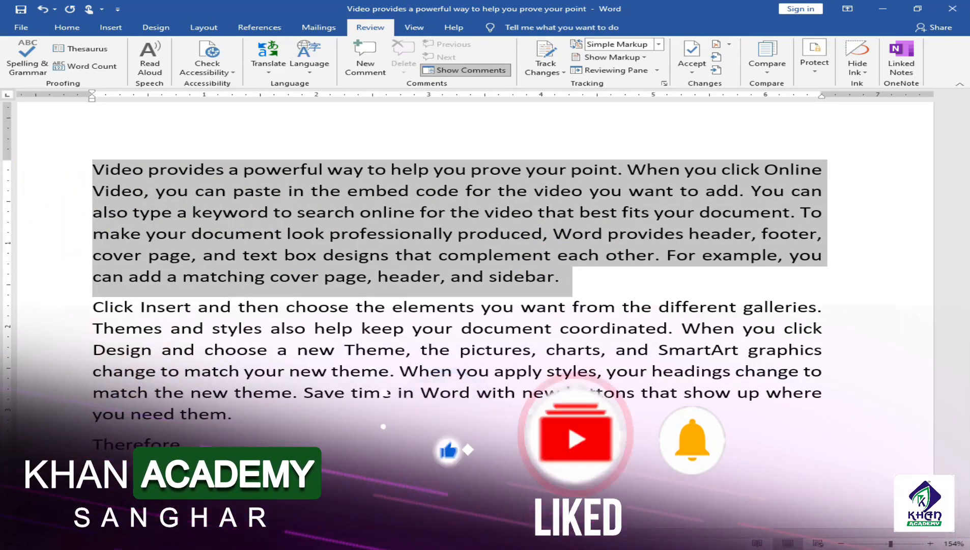
click(206, 244)
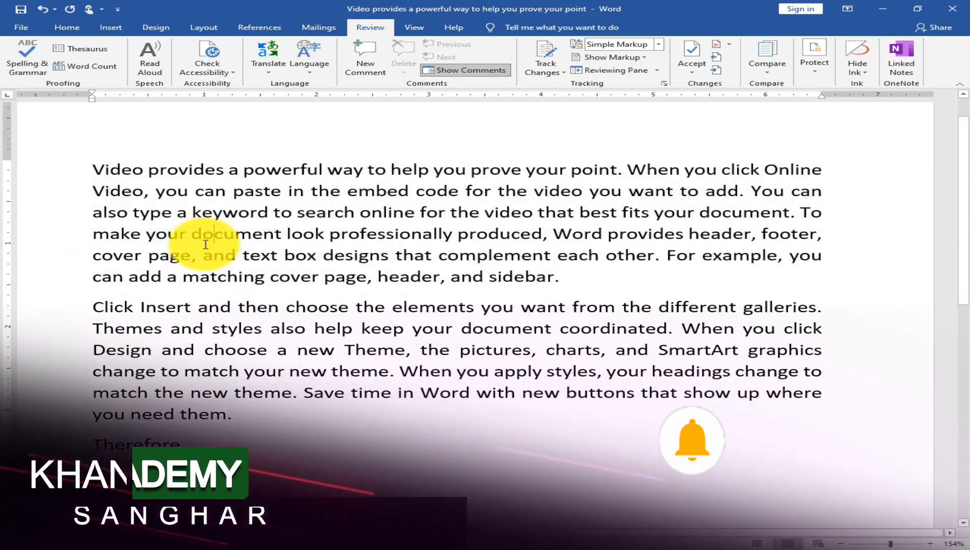
click(84, 68)
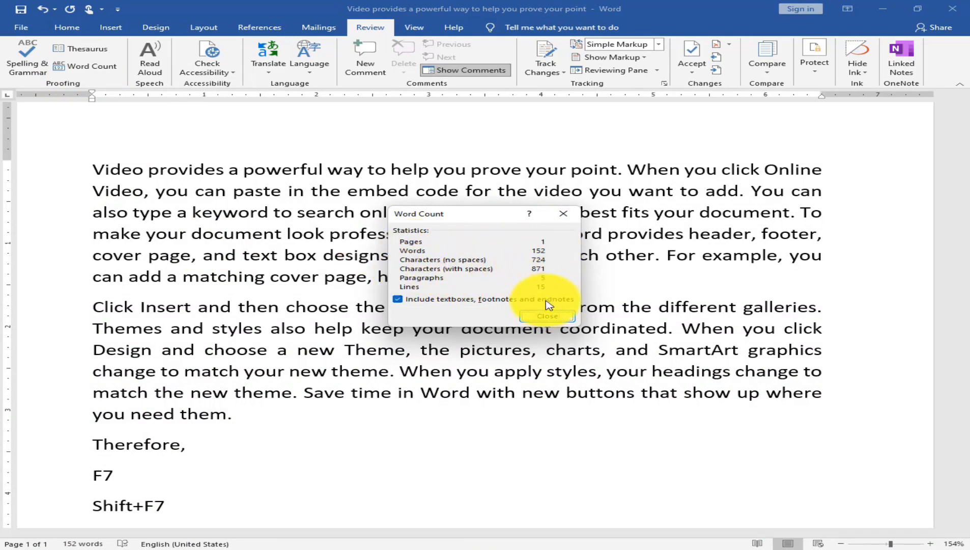
click(546, 317)
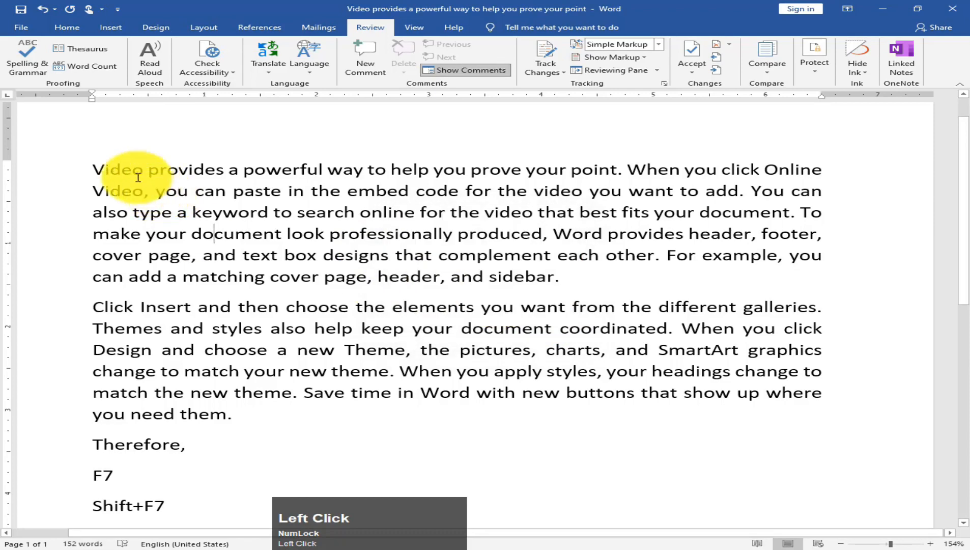
Step: View the word count statistics for the first paragraph only, close them and clear the selection
drag(96, 168, 562, 279)
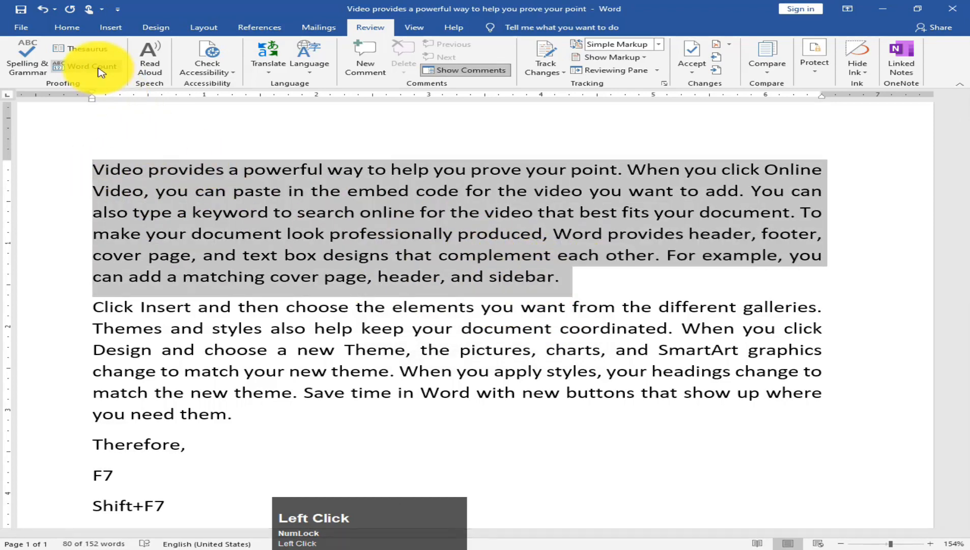
click(91, 66)
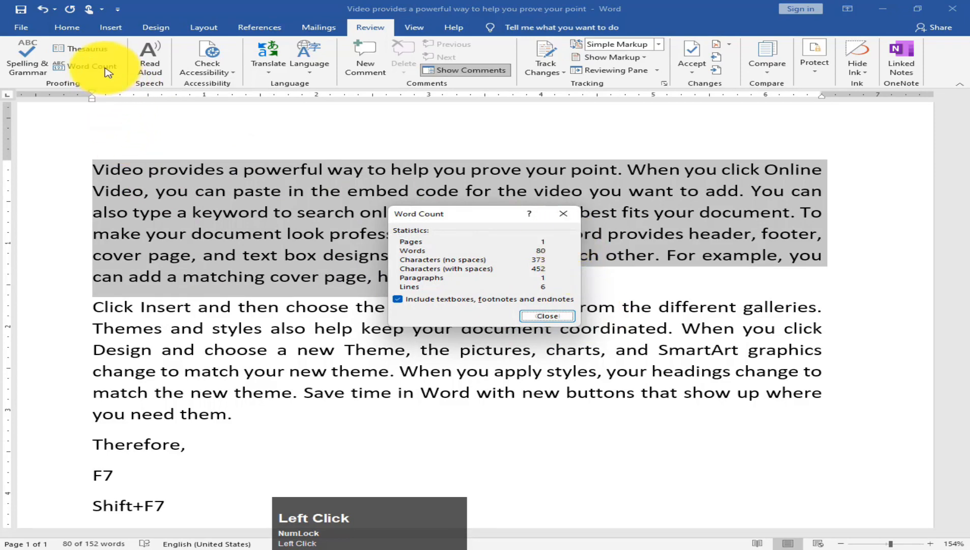
click(547, 316)
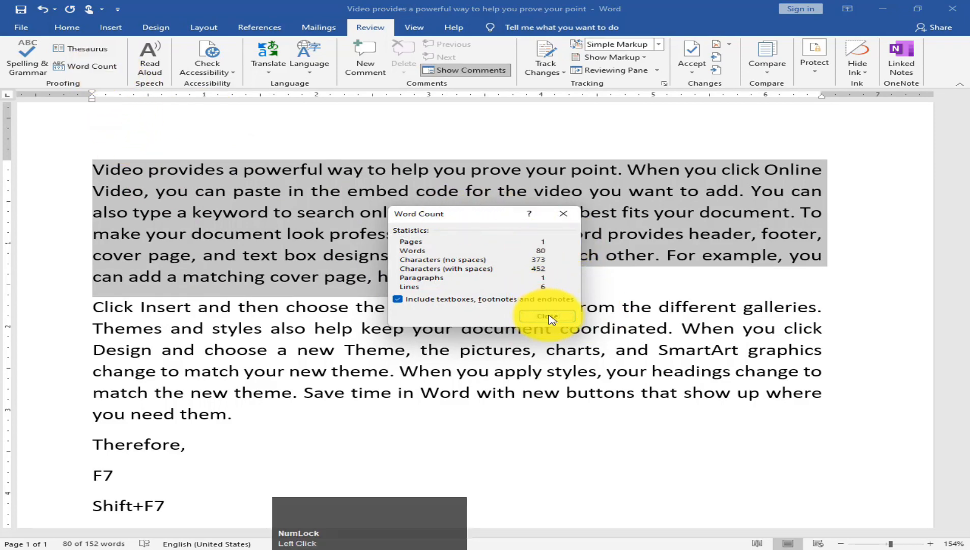
click(257, 229)
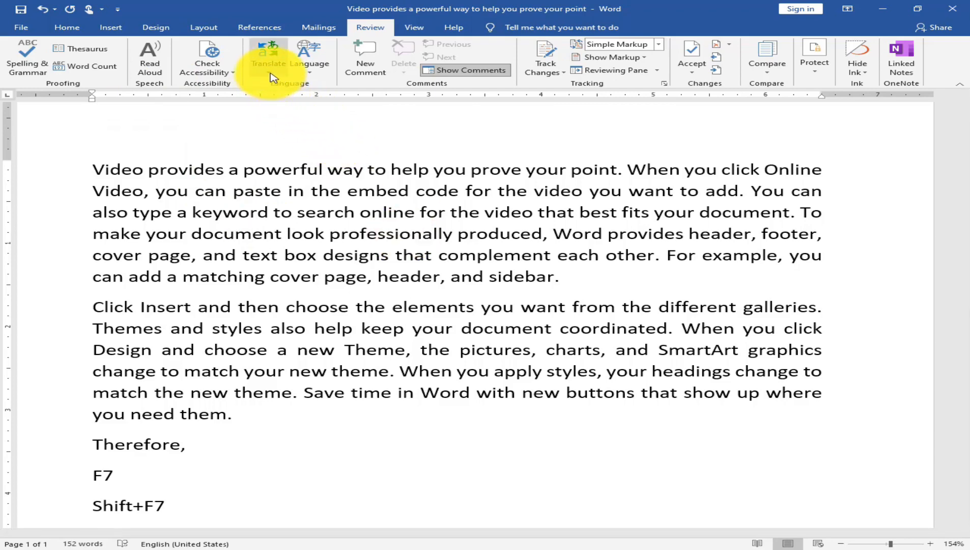
Step: Translate the first paragraph's sentence "When you click Online Video, you can paste in the embed code for the video you want to add" into Urdu
drag(94, 170, 557, 276)
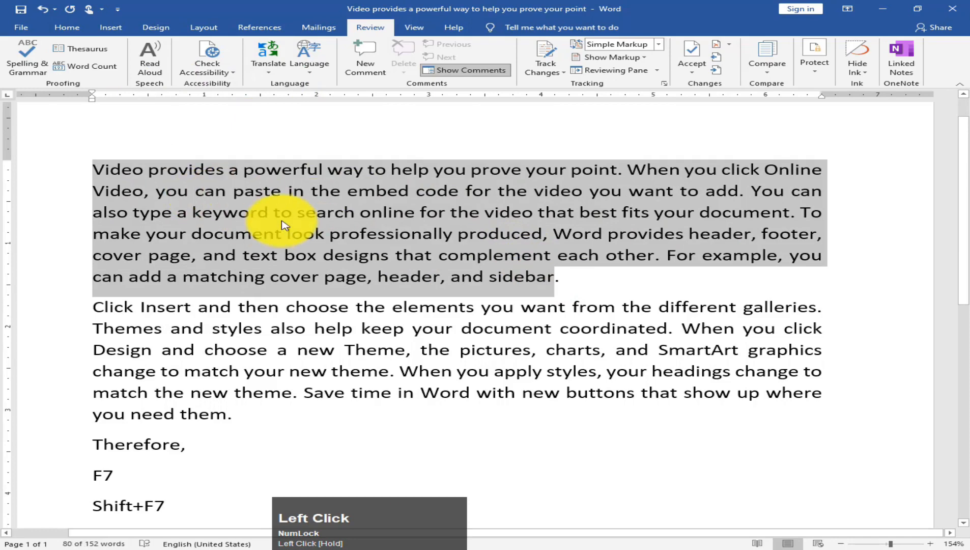
drag(283, 225, 334, 255)
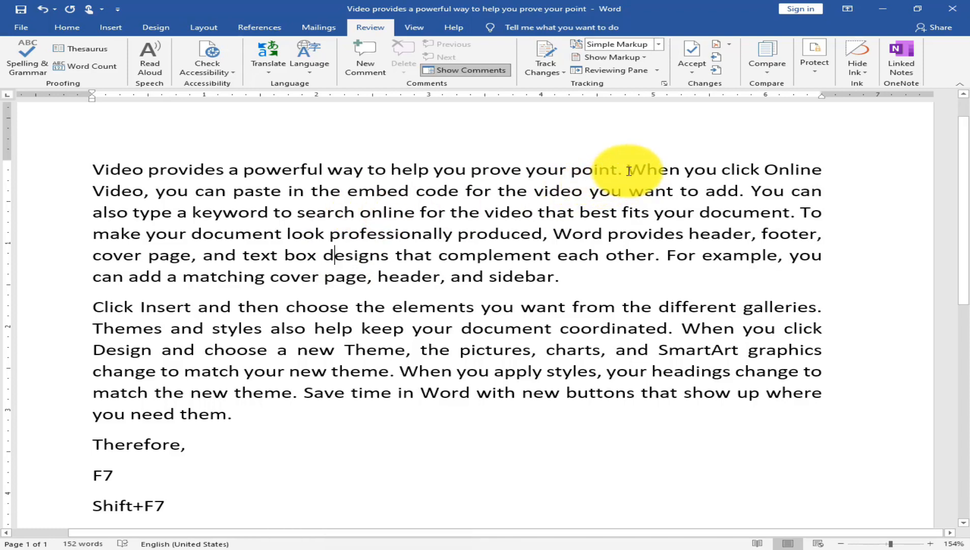
drag(629, 171, 723, 194)
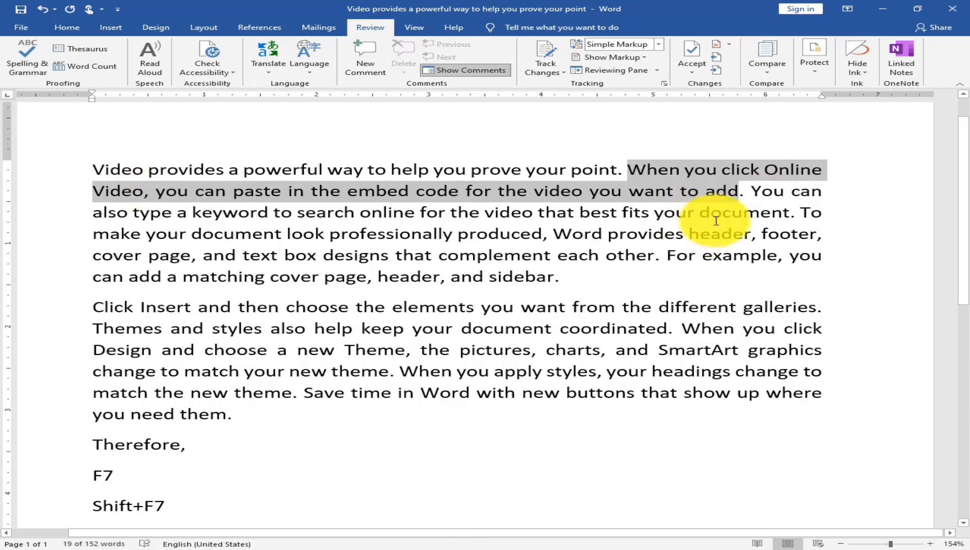
click(272, 76)
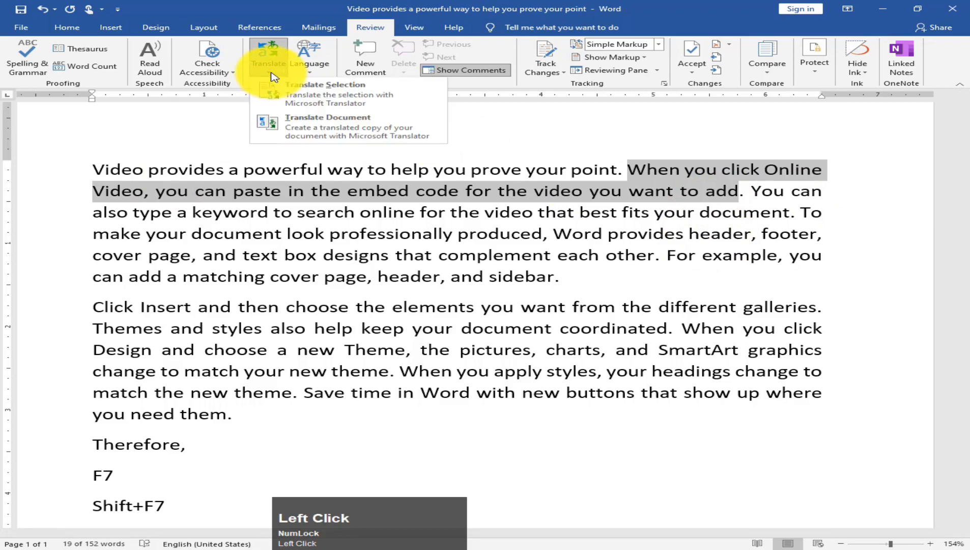
click(343, 98)
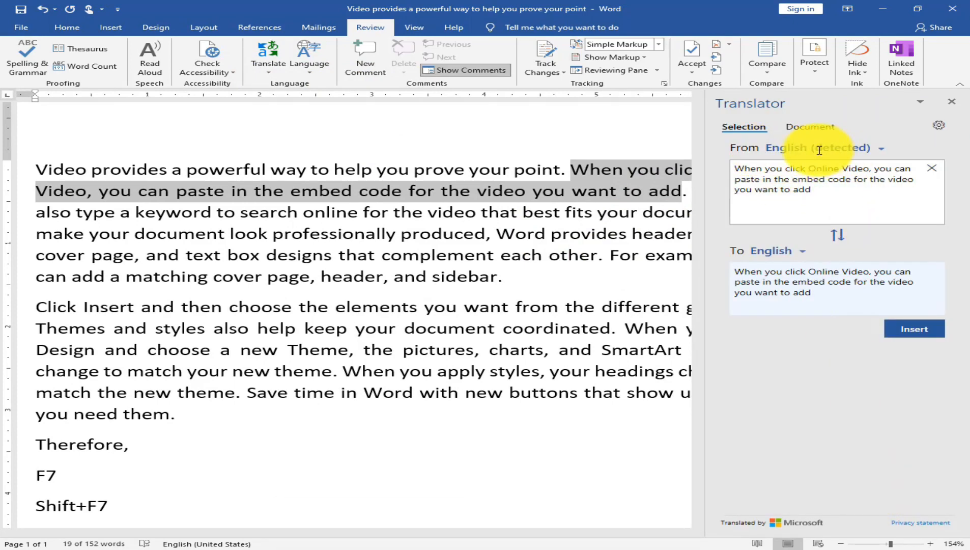
click(808, 257)
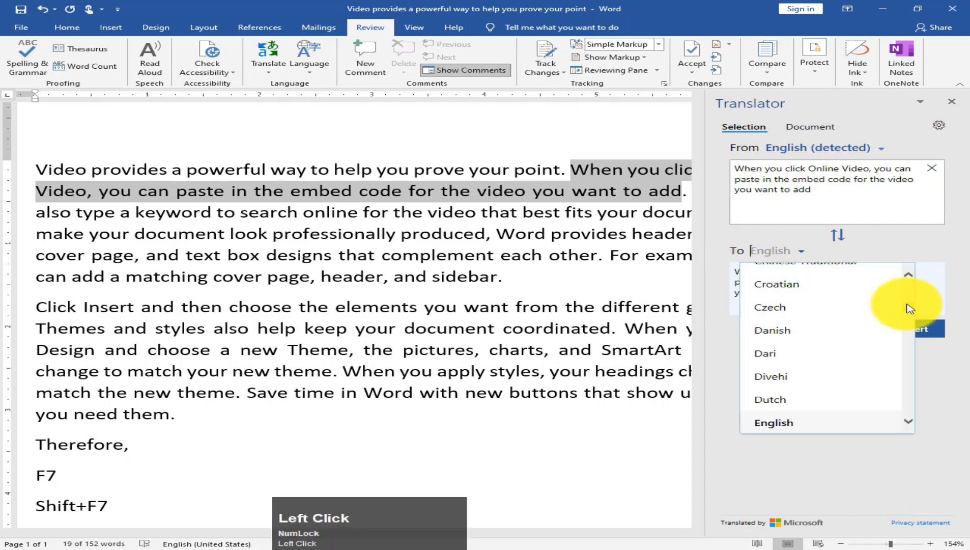
drag(910, 309, 922, 405)
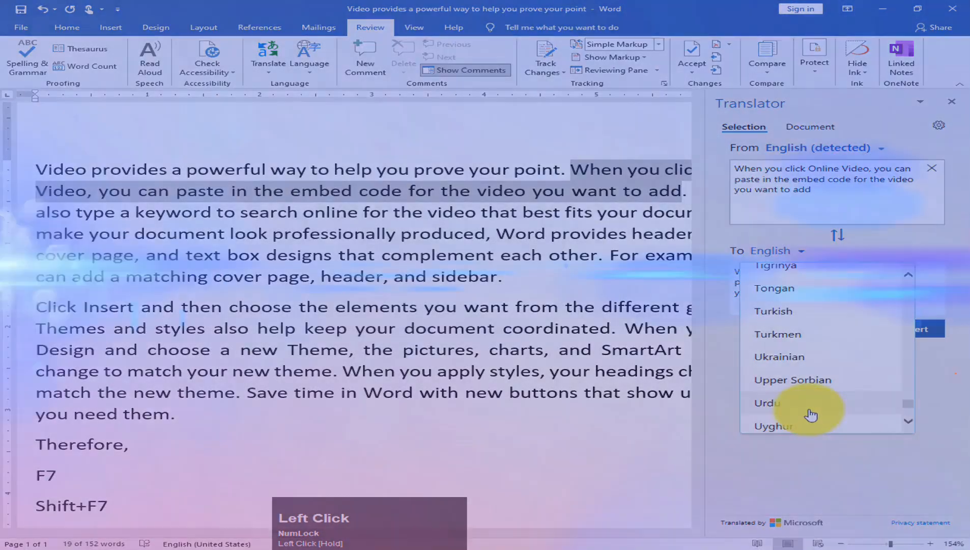
click(807, 404)
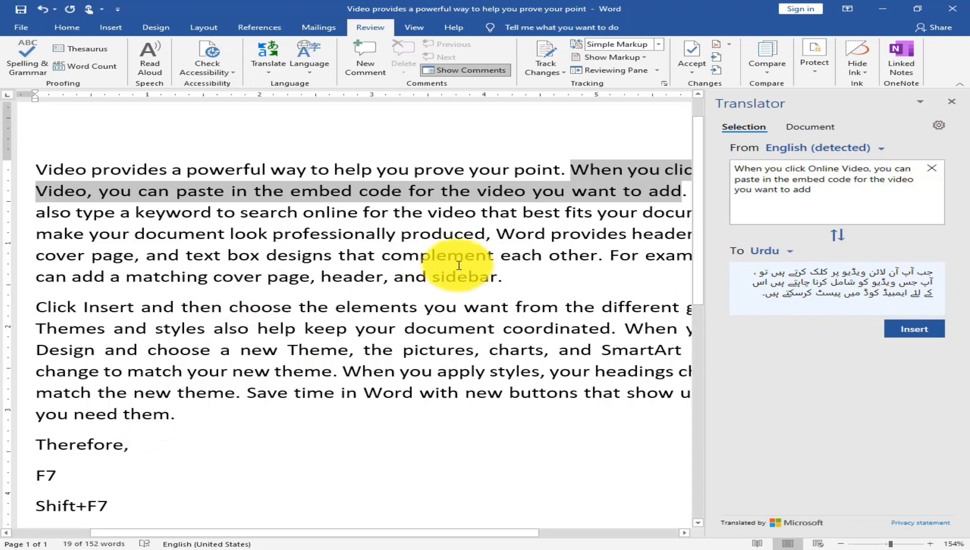
Step: Insert the Urdu translation as a new paragraph below the first paragraph, and close the Translator
click(518, 281)
key(Return)
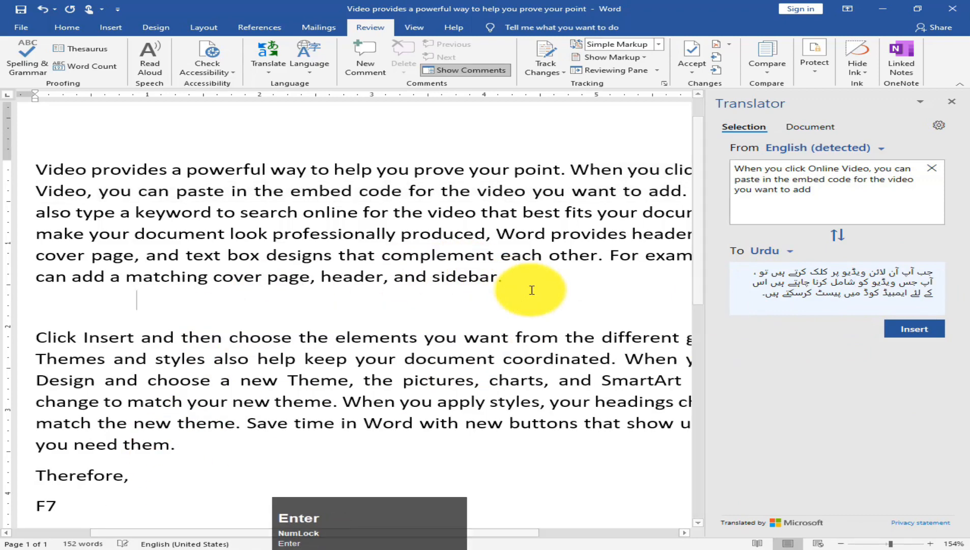
click(910, 329)
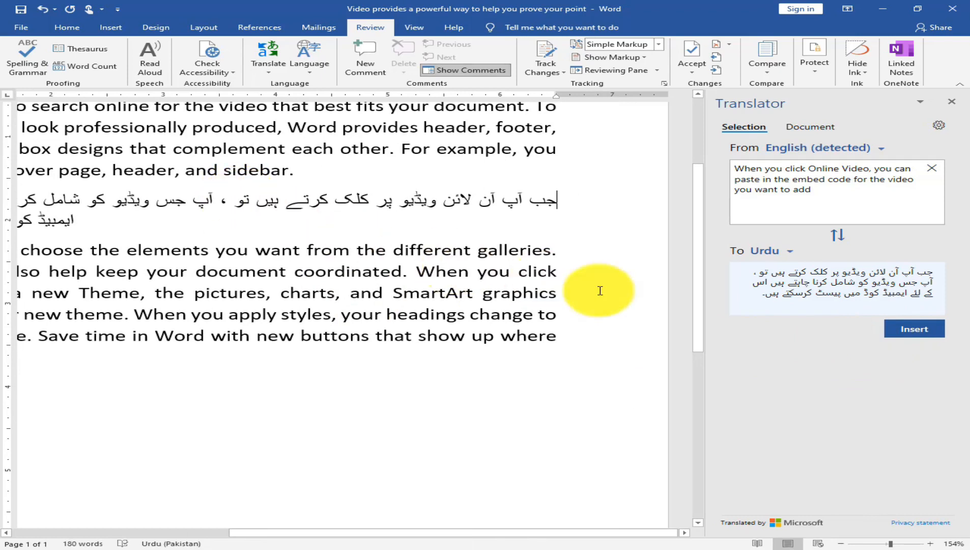
click(391, 533)
drag(238, 531, 54, 531)
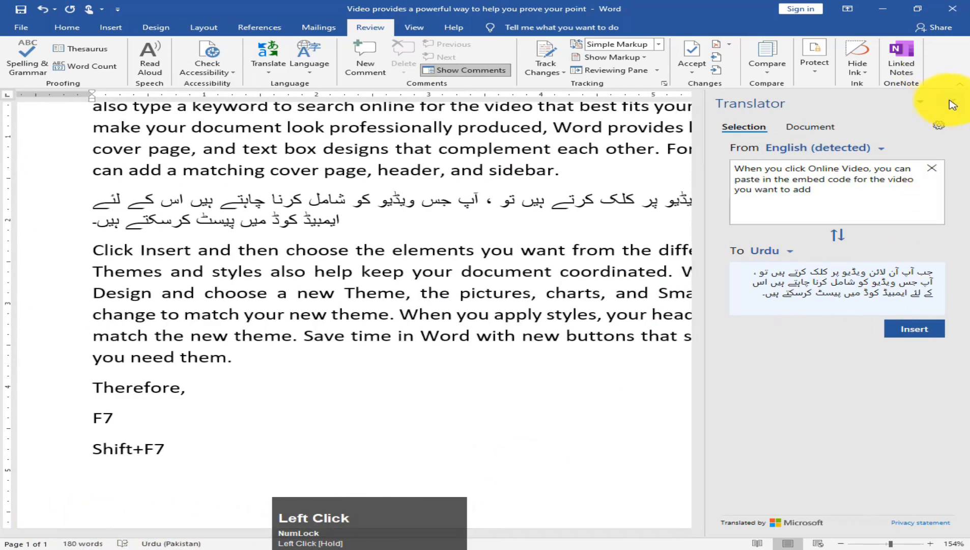
click(952, 105)
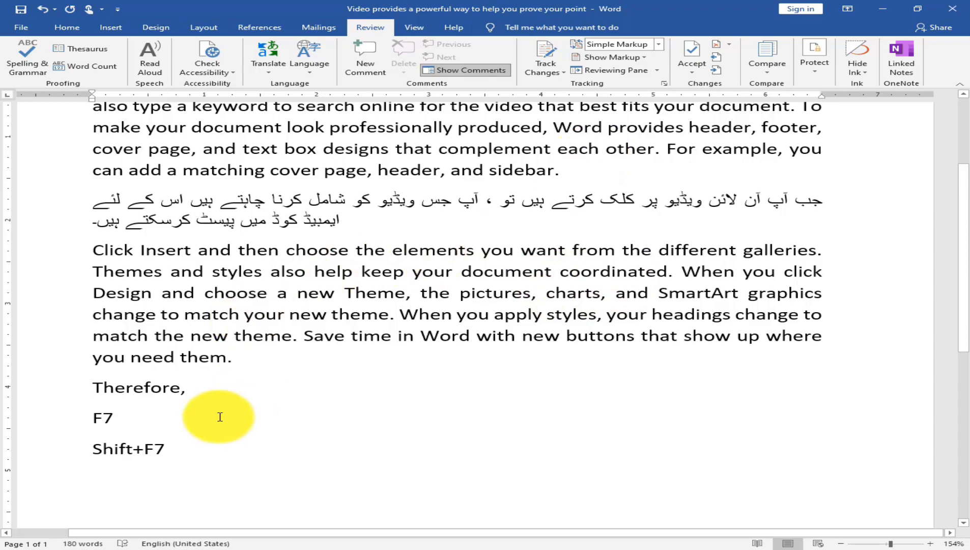
Step: Add the words Labour, Colour, Labor and Color on separate lines below the Shift+F7 line
scroll(315, 381, down, 3)
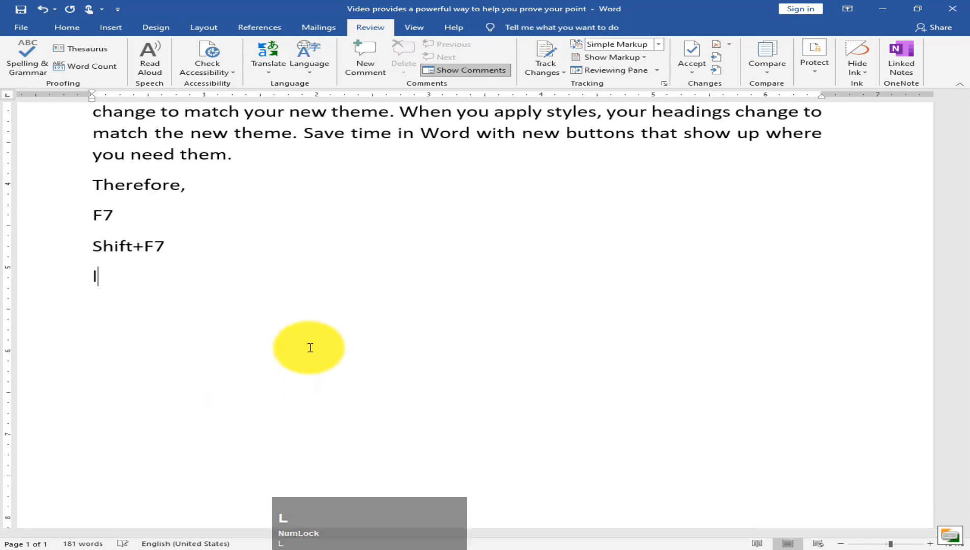
key(BackSpace)
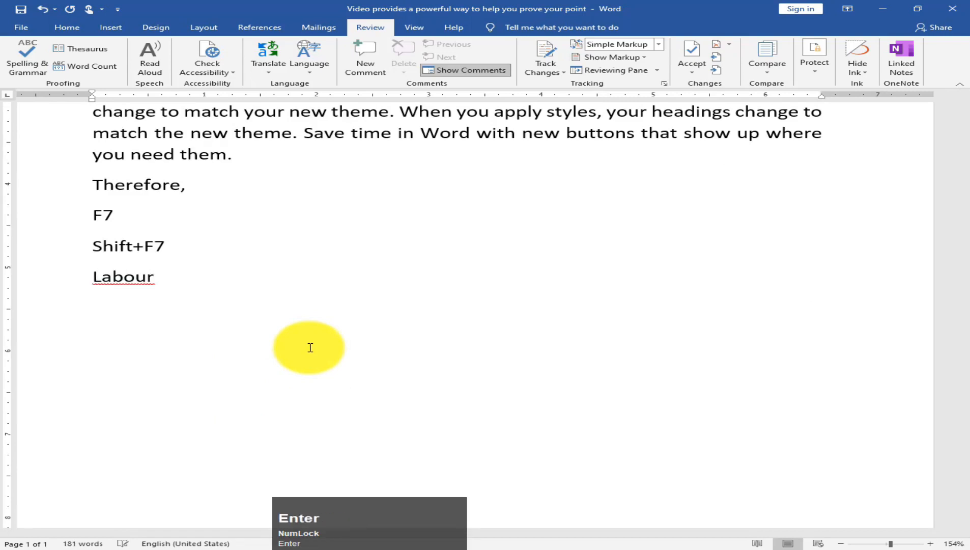
text(co)
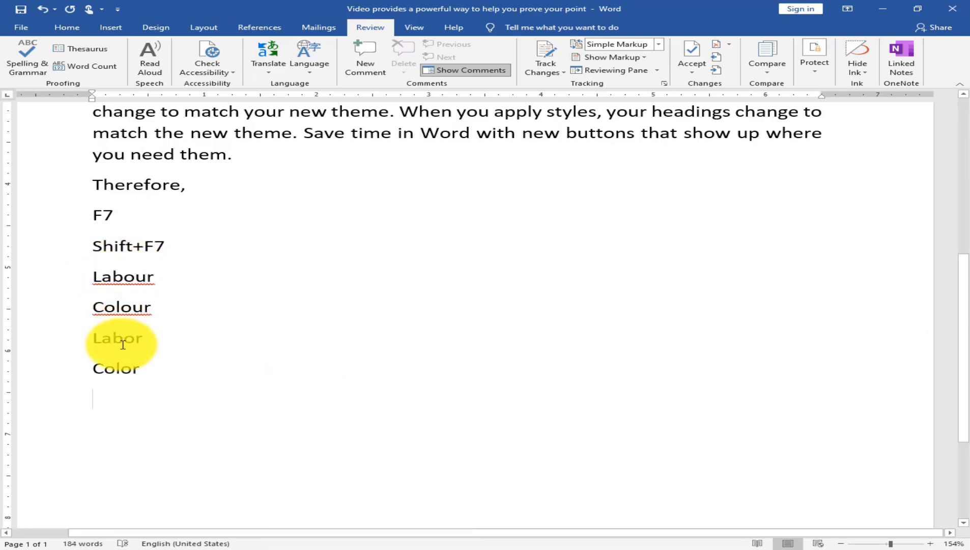
Step: Set the proofing language to English (United Kingdom) and make it the default for new documents
click(312, 71)
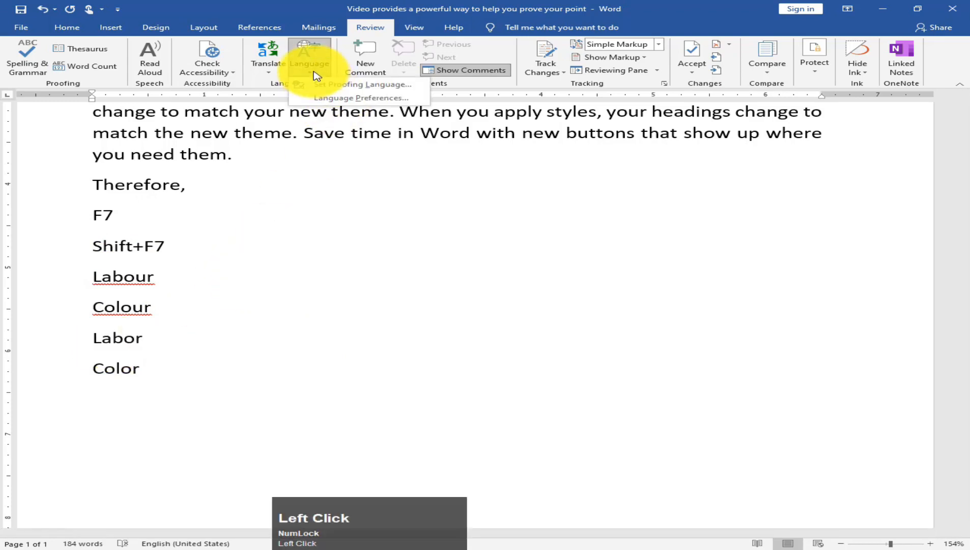
click(351, 86)
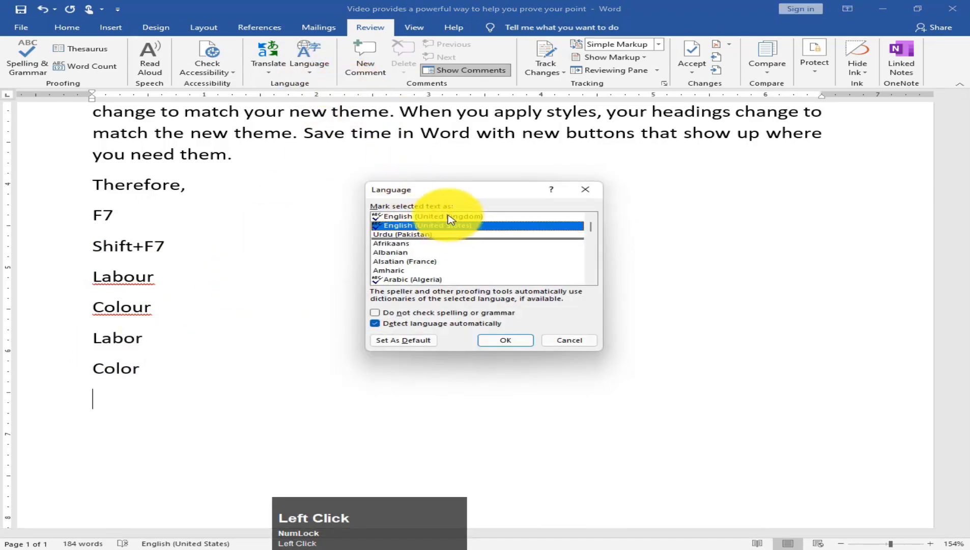
click(423, 217)
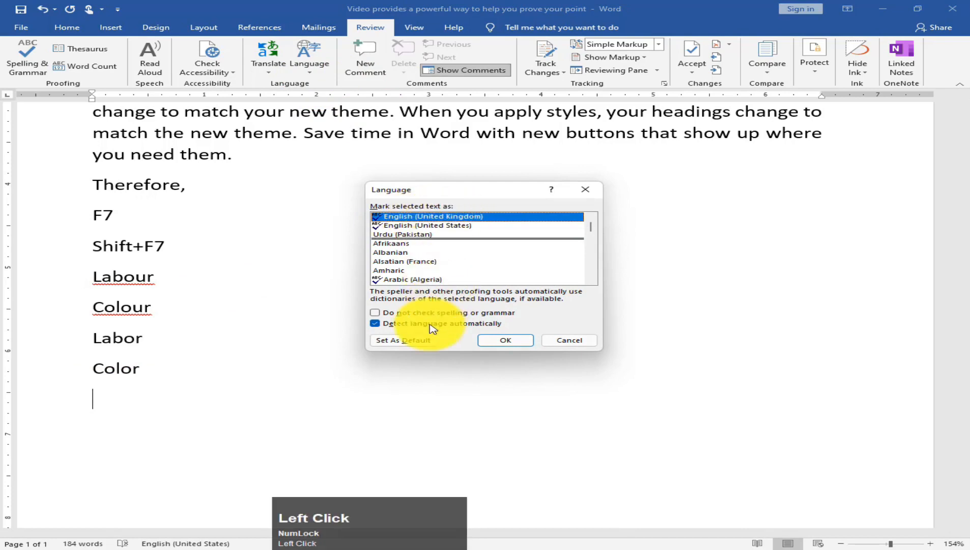
click(410, 340)
click(458, 314)
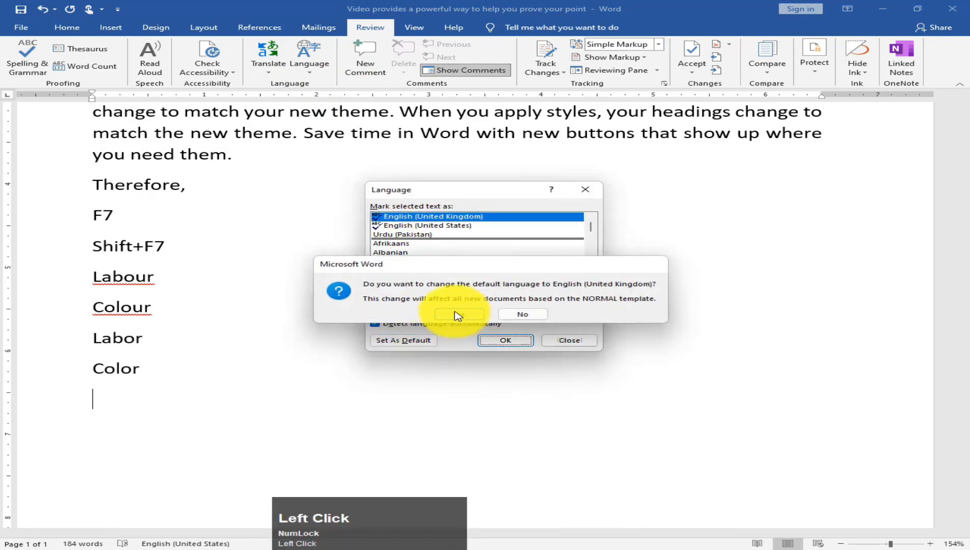
click(509, 341)
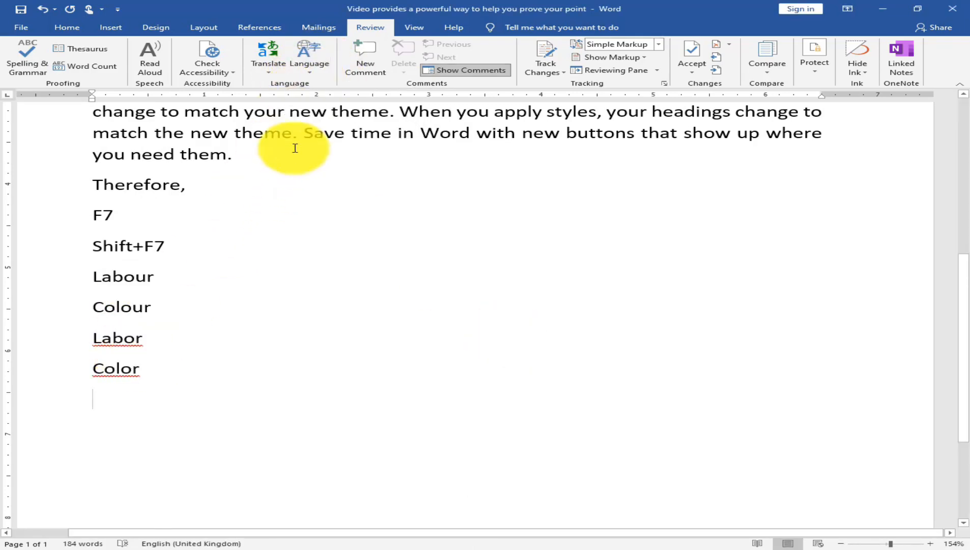
Step: Set the proofing language to English (United States) and make it the default for new documents
click(307, 71)
click(351, 85)
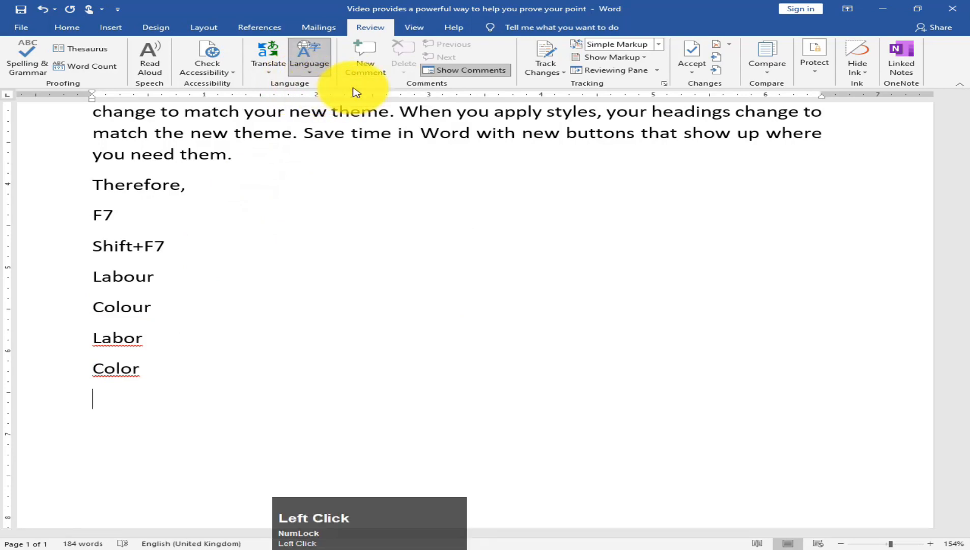
click(425, 226)
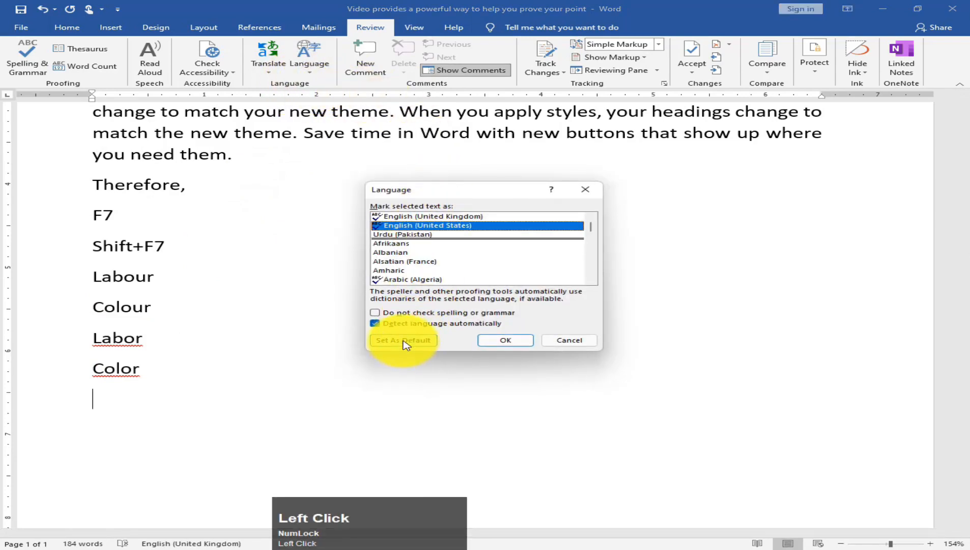
click(404, 339)
click(460, 314)
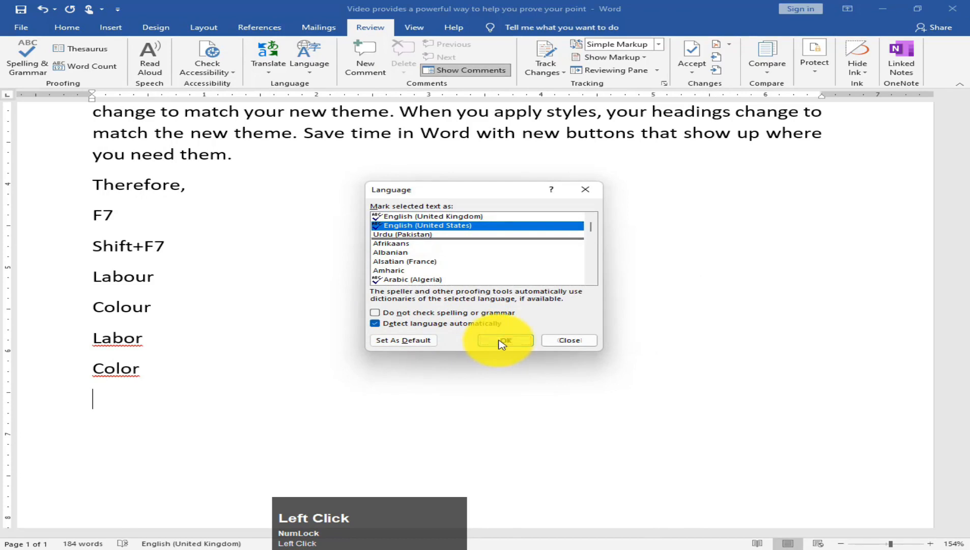
click(501, 340)
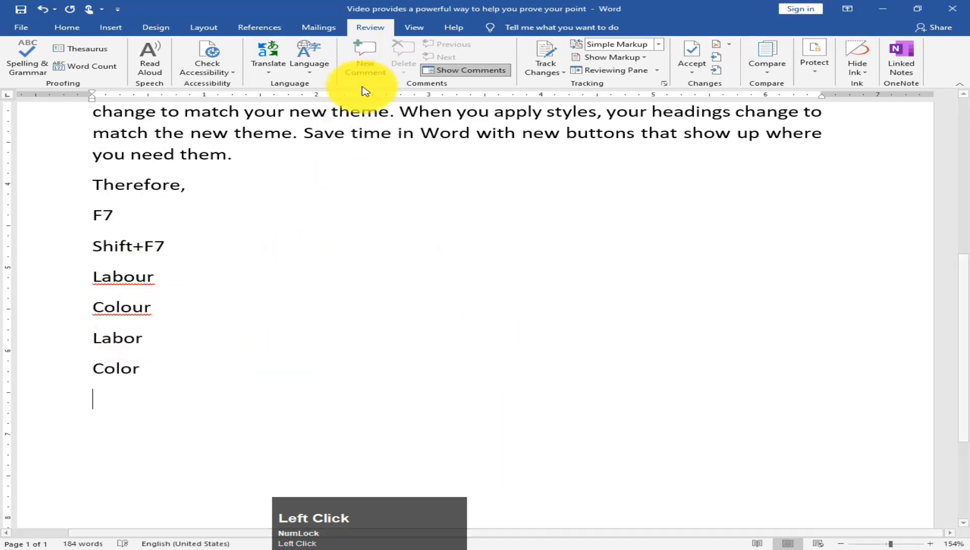
Step: Add a new comment to the last word of the Urdu paragraph and show comments beside the document
scroll(425, 223, up, 3)
scroll(436, 234, up, 3)
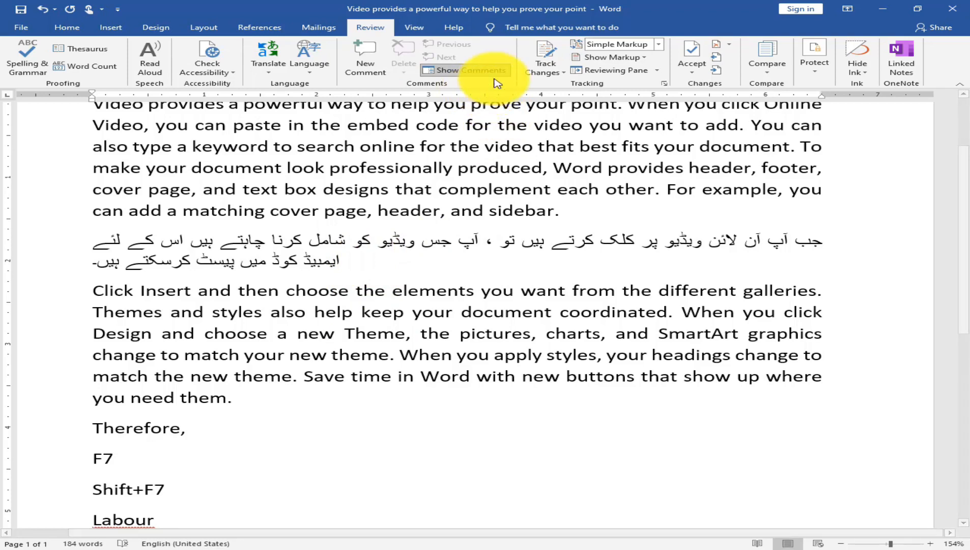
click(341, 262)
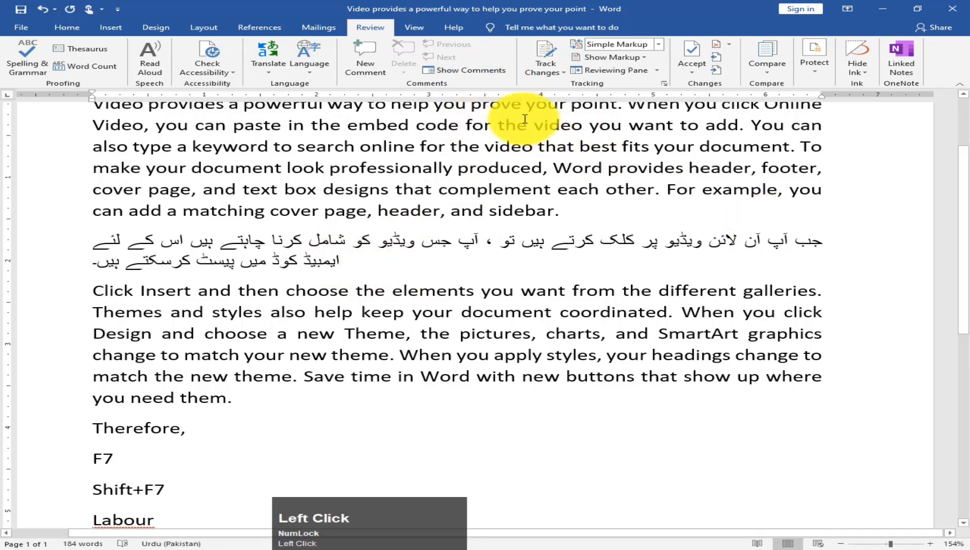
click(376, 74)
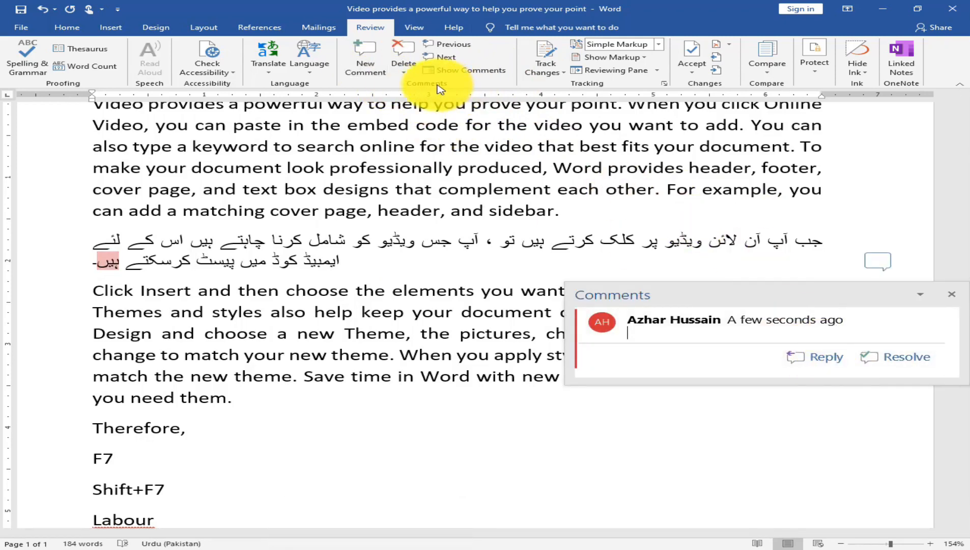
click(478, 75)
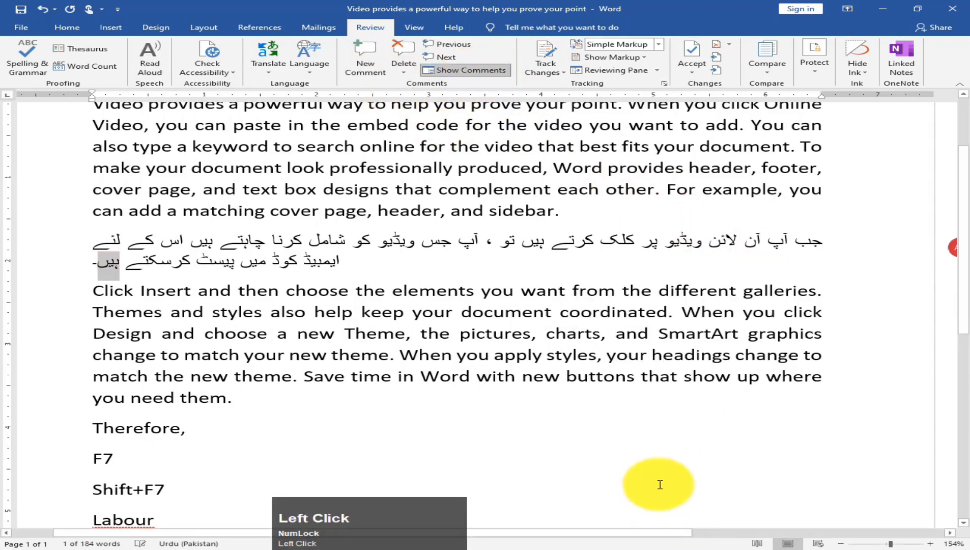
Step: Enter "Translated into urdu" as the text of the comment on the Urdu paragraph
click(841, 544)
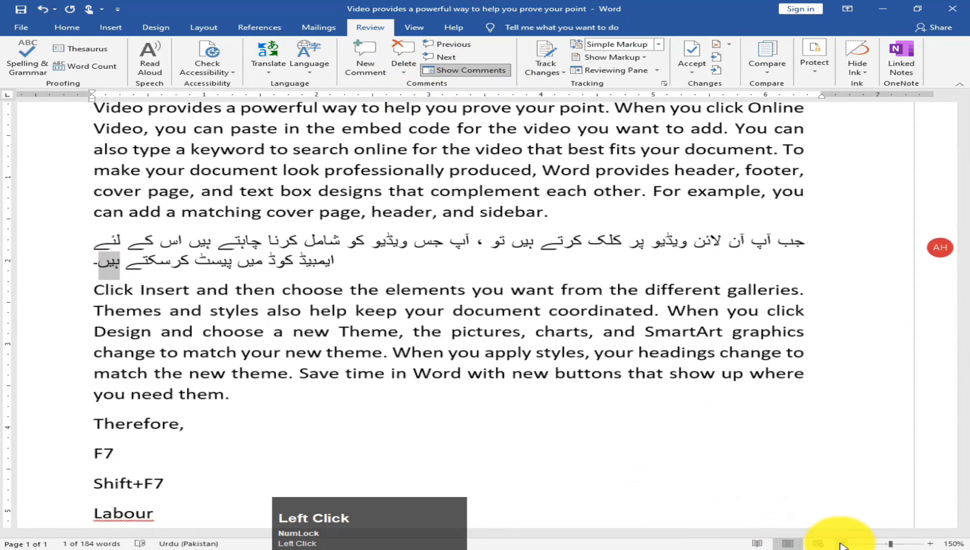
click(841, 544)
click(841, 544)
click(840, 544)
click(841, 544)
drag(616, 535, 665, 537)
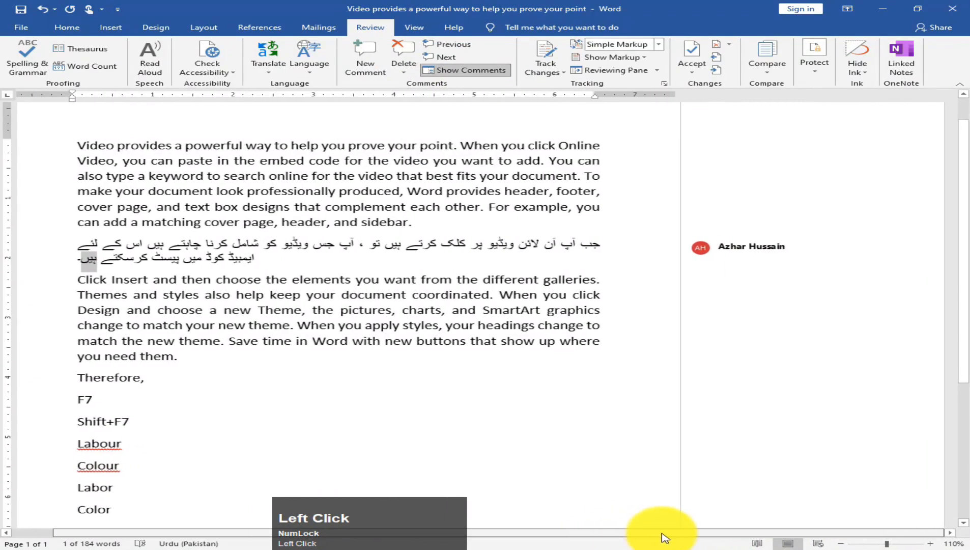
click(734, 268)
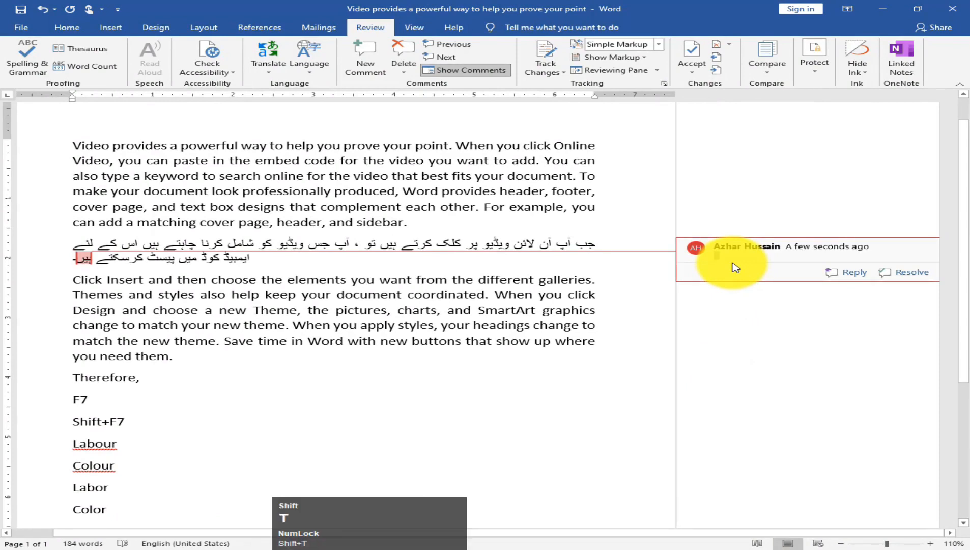
text(ر)
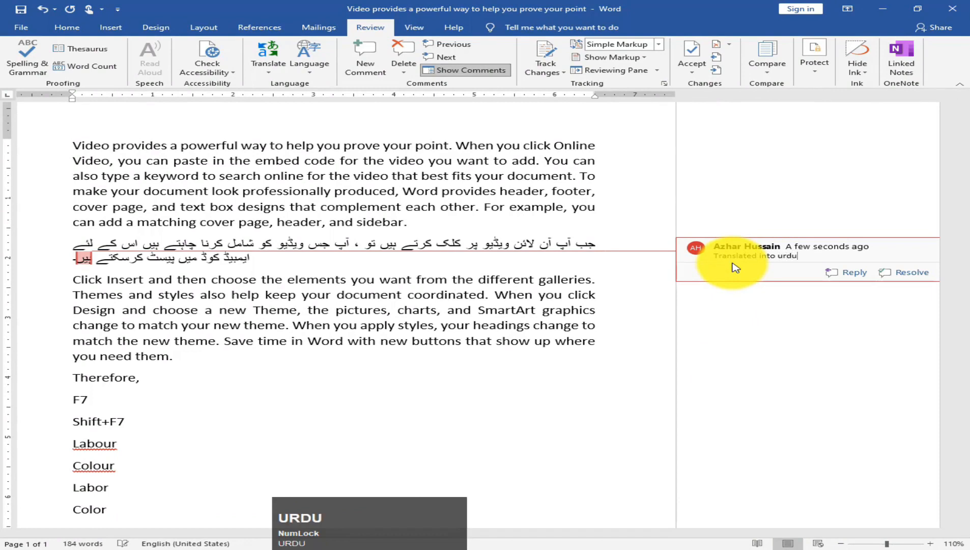
key(Return)
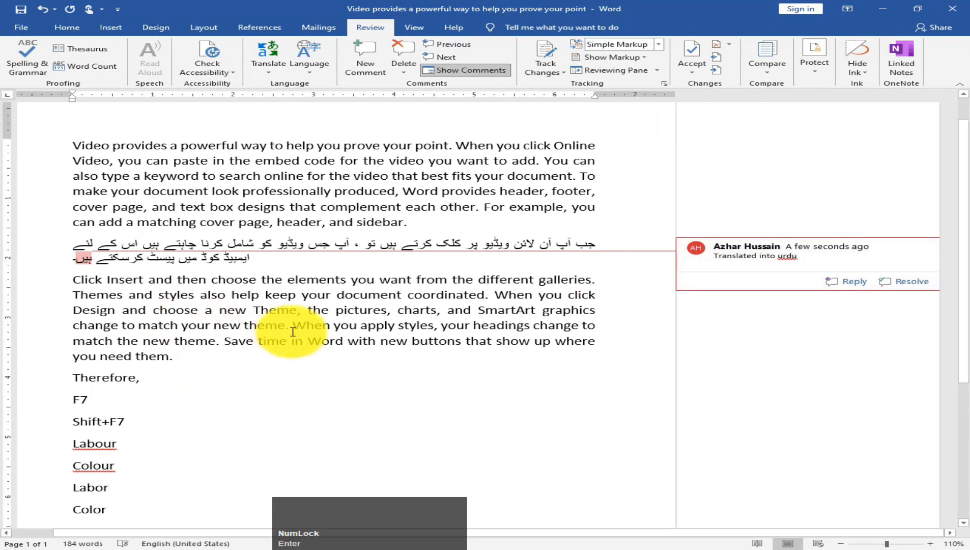
Step: Comment "I wanto to change this paragraph with some thing else." on the passage from "When you apply styles" to "you need them."
drag(293, 332, 616, 340)
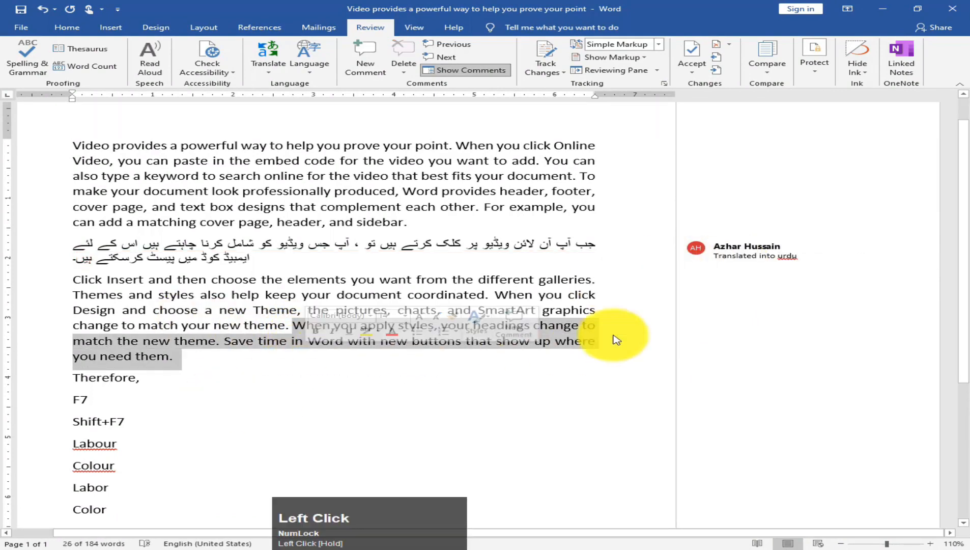
click(366, 64)
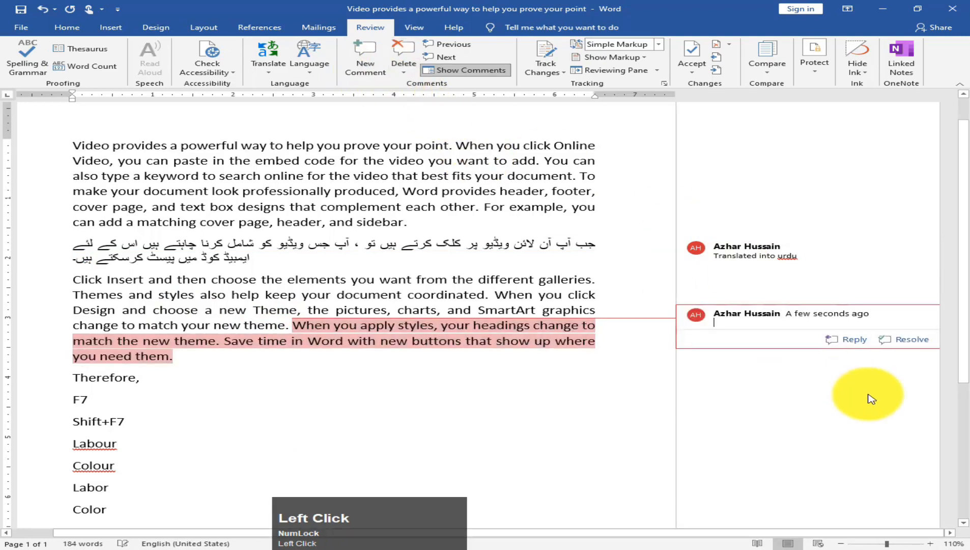
text(I wanto to change this paragraph with some thing)
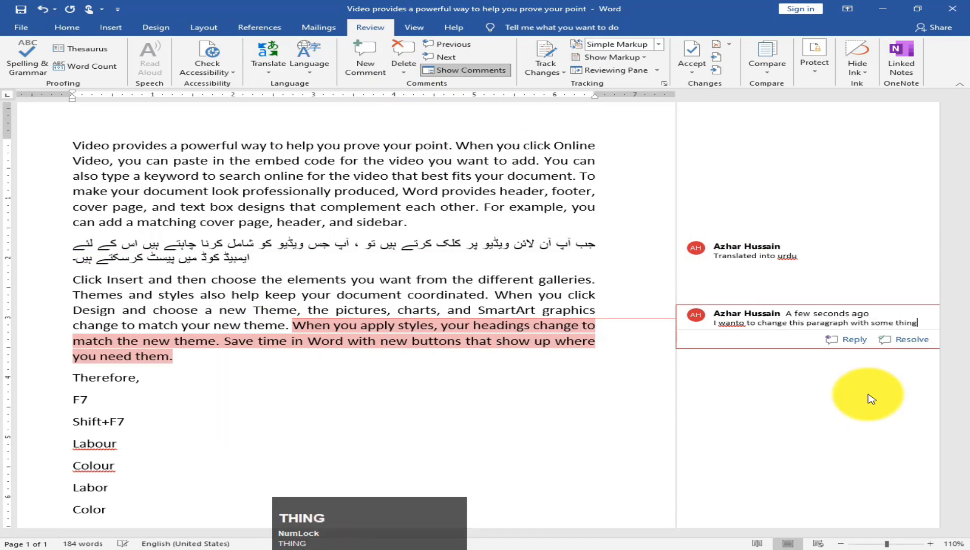
text(e.)
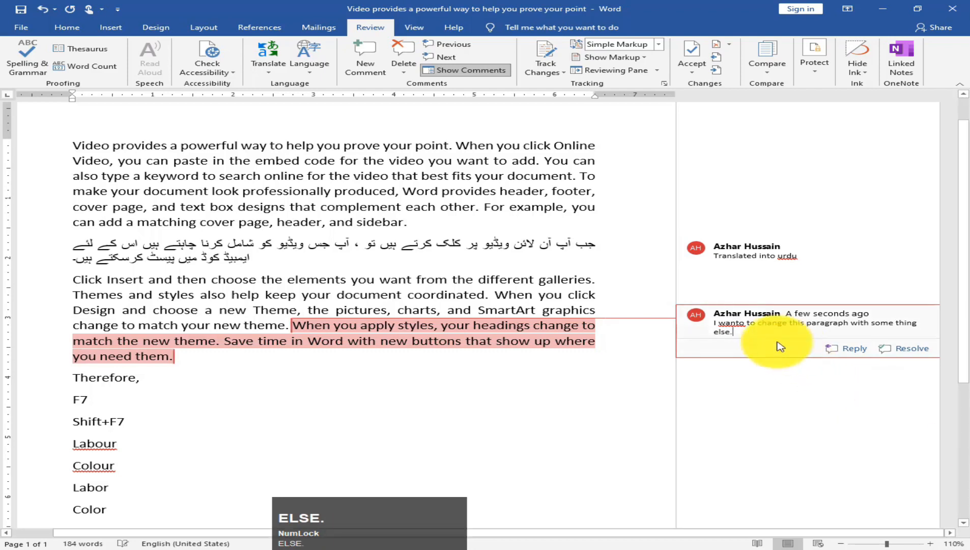
Step: Correct "wanto to" to "want to" in the comment about changing the paragraph
click(740, 324)
key(space)
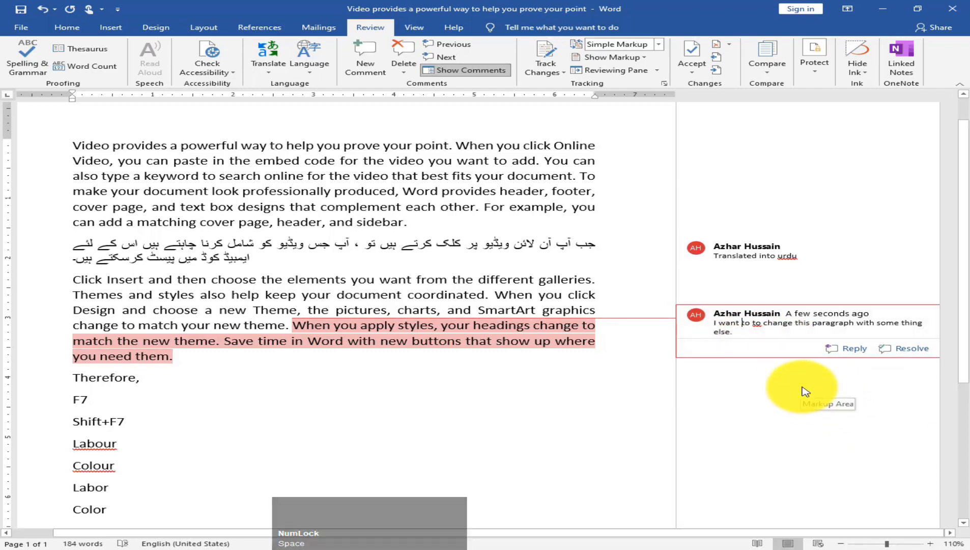
key(Delete)
key(Delete)
key(Delete)
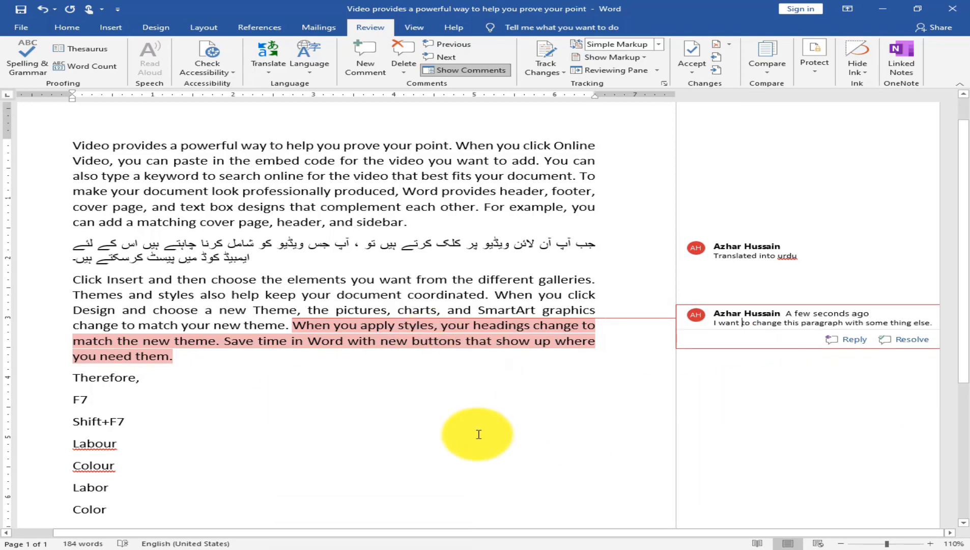
Step: Delete all comments in the document
click(753, 250)
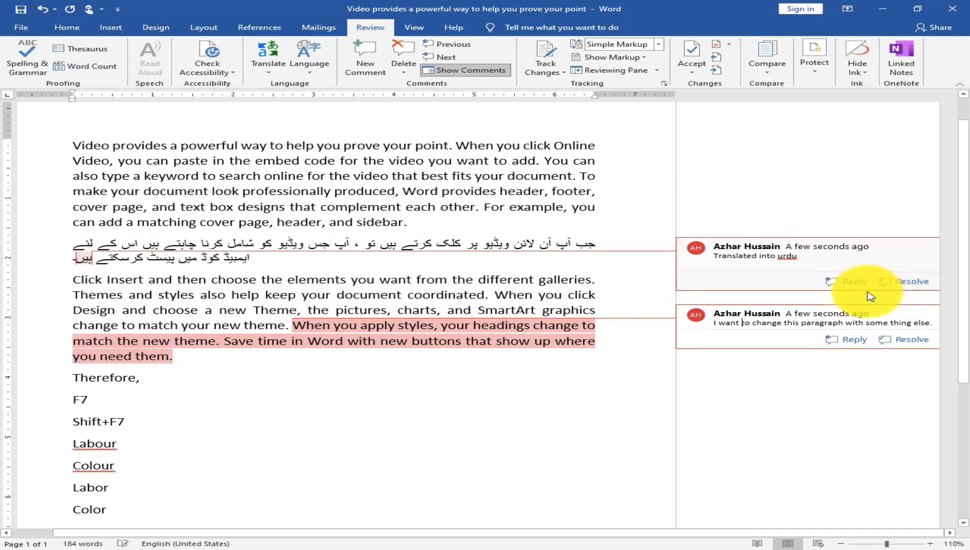
click(408, 74)
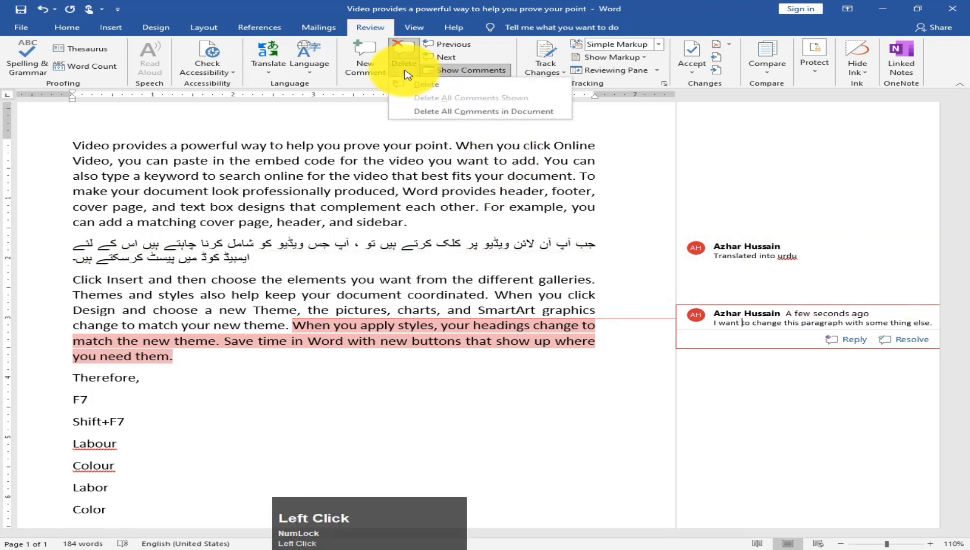
click(432, 112)
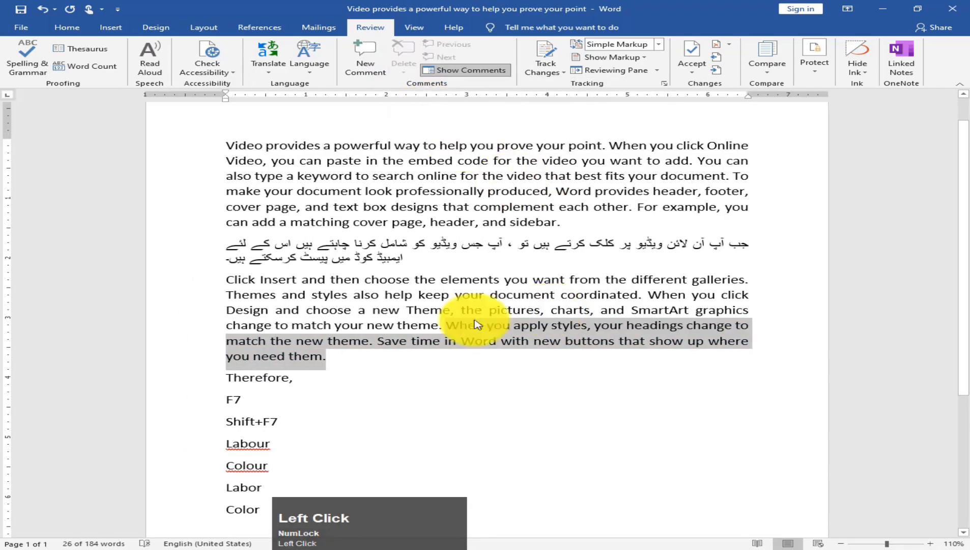
click(251, 393)
scroll(251, 393, down, 2)
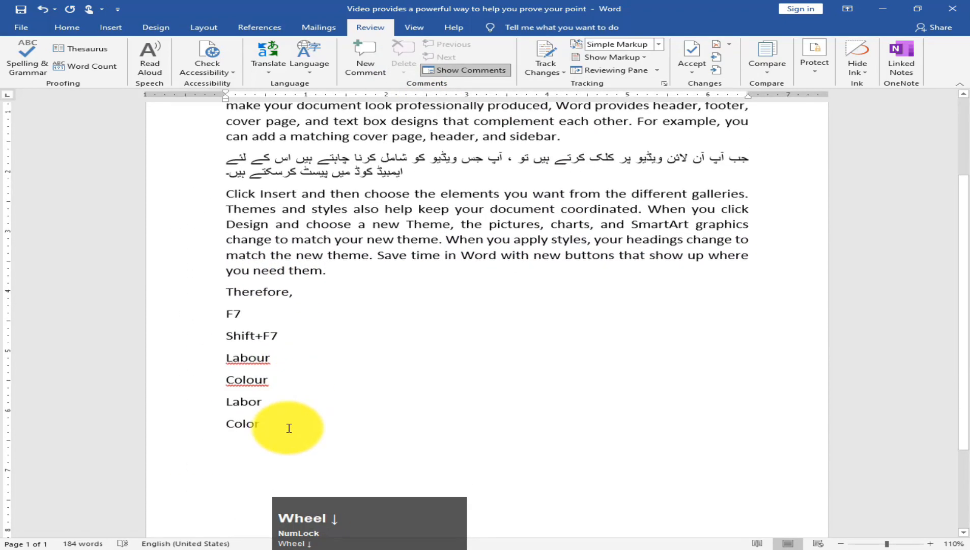
click(285, 426)
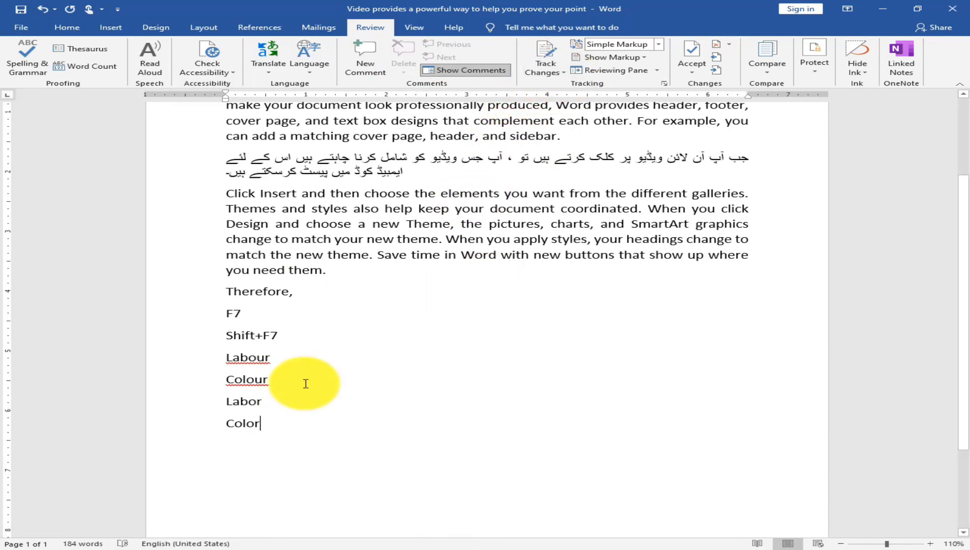
scroll(313, 380, up, 1)
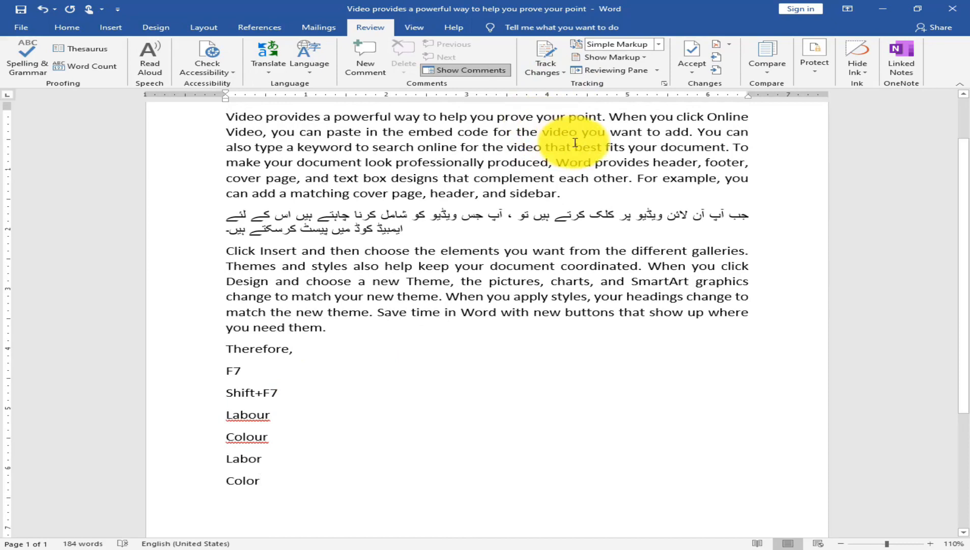
Step: Turn on Track Changes and lock tracking by entering and confirming a password
click(567, 74)
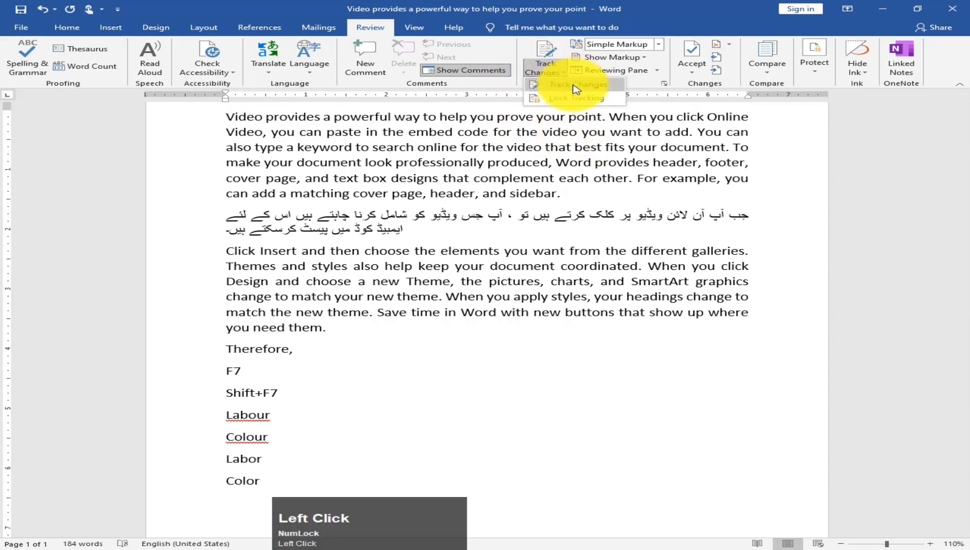
click(575, 85)
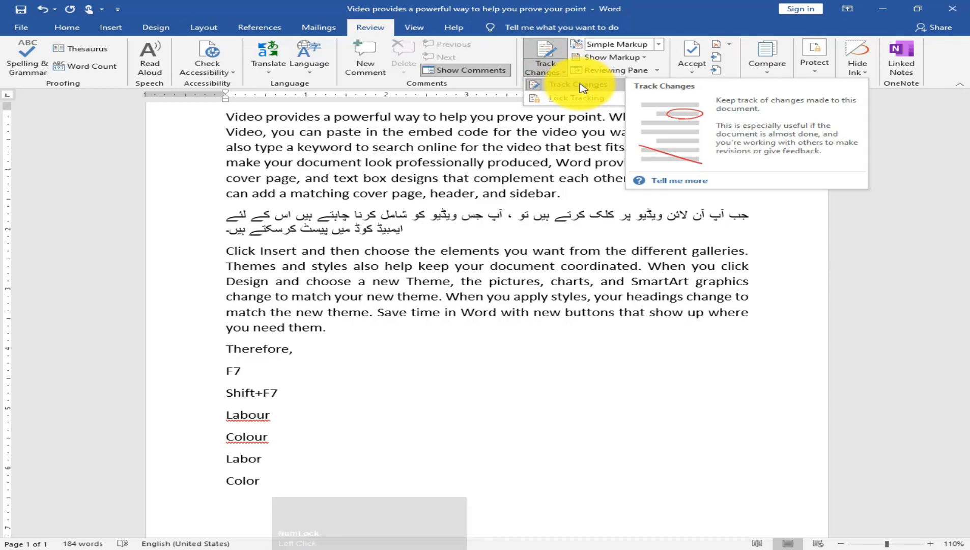
click(579, 98)
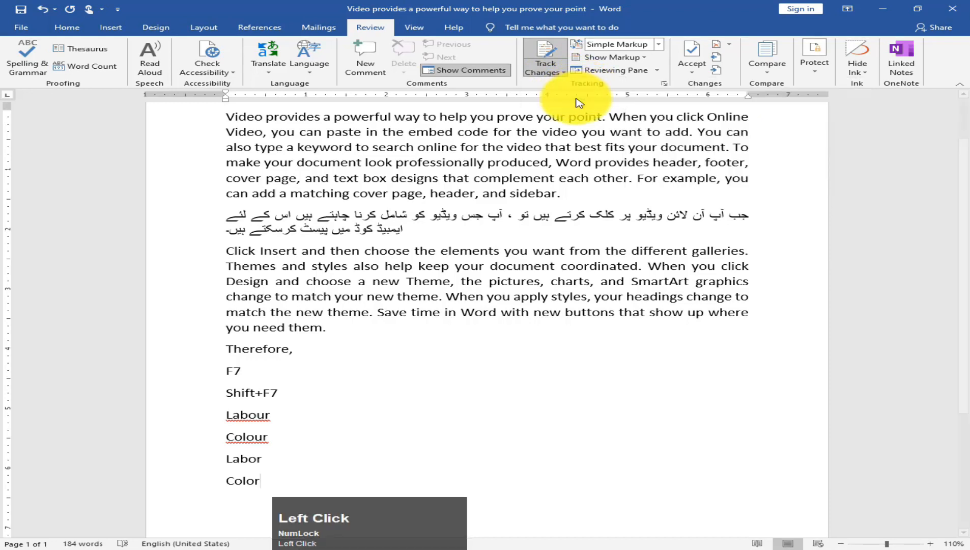
text(1)
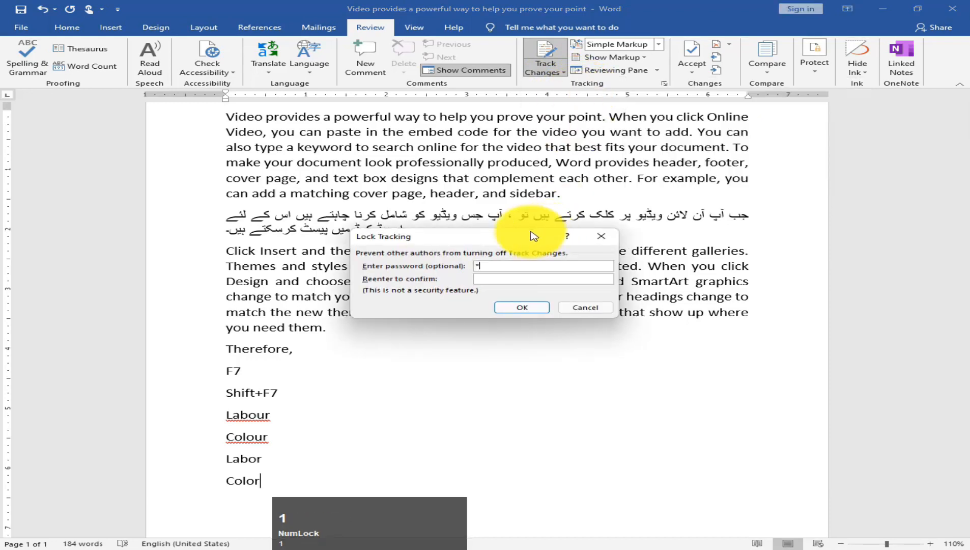
text(1)
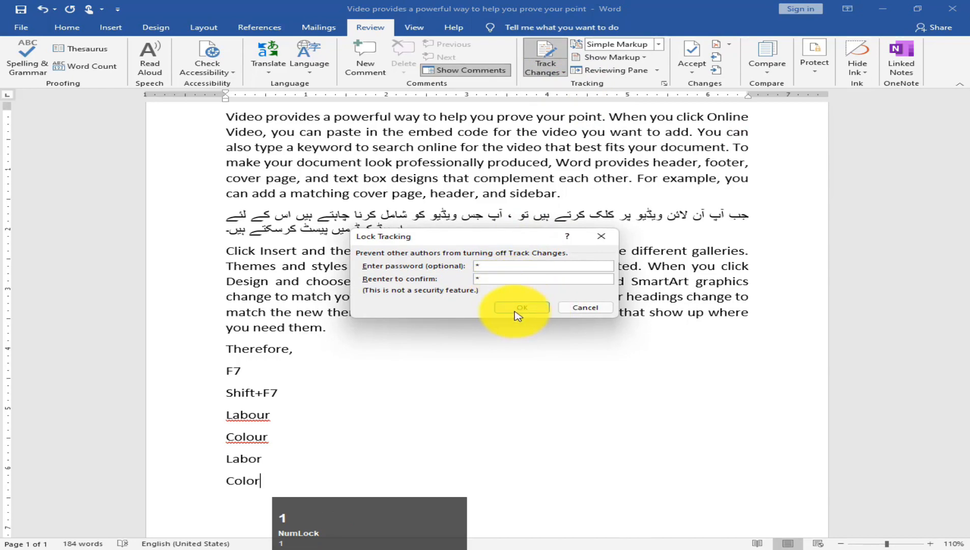
click(516, 307)
click(515, 312)
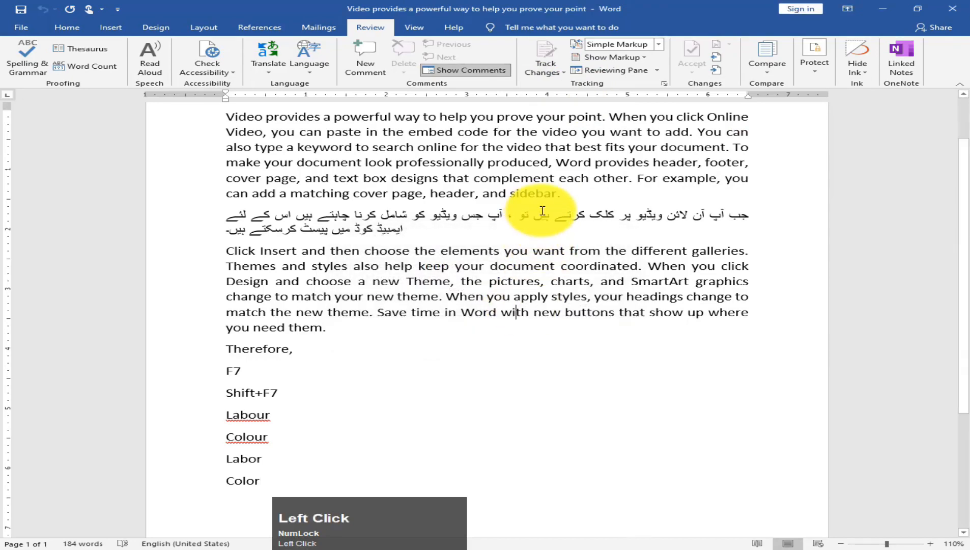
Step: Close the document and reopen "Video provides a powerful way to help you prove your point" from the recent files
key(ctrl+w)
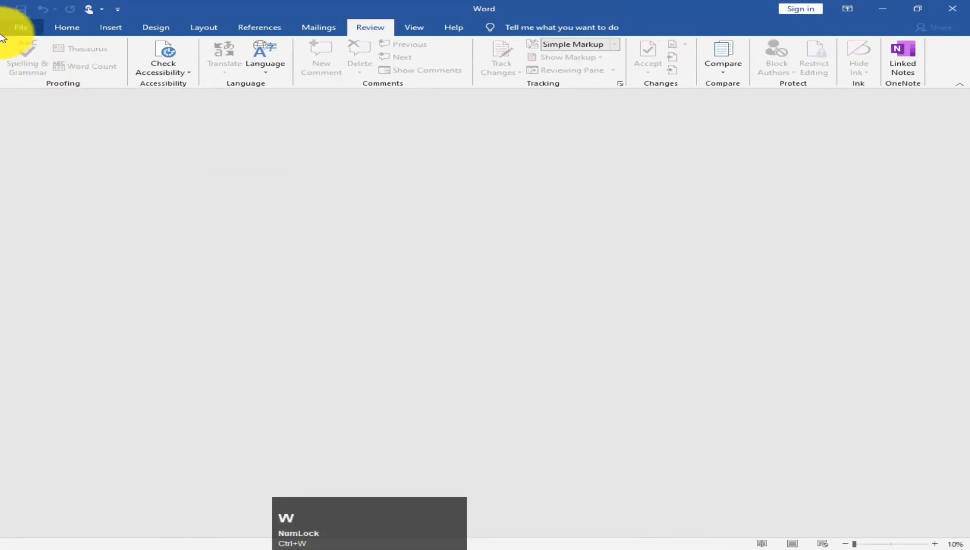
click(20, 28)
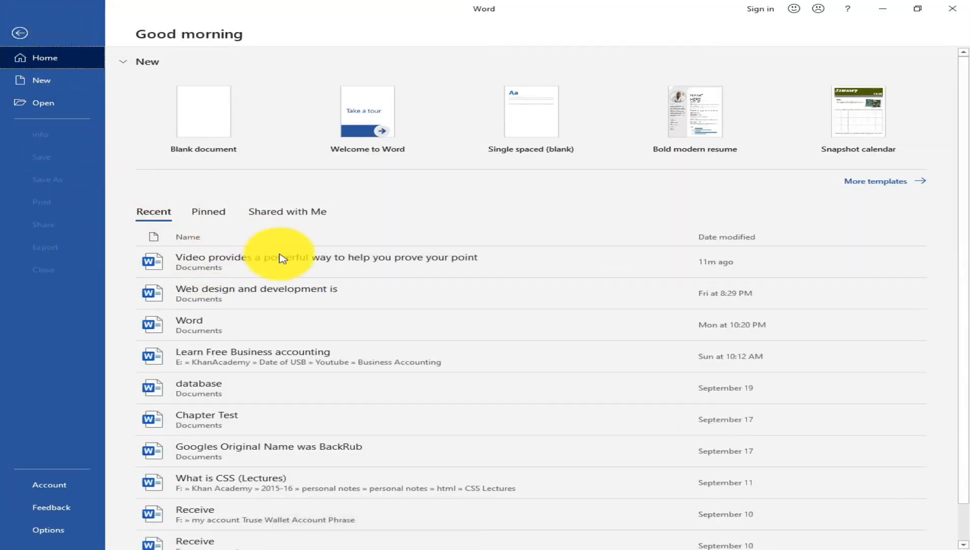
click(268, 271)
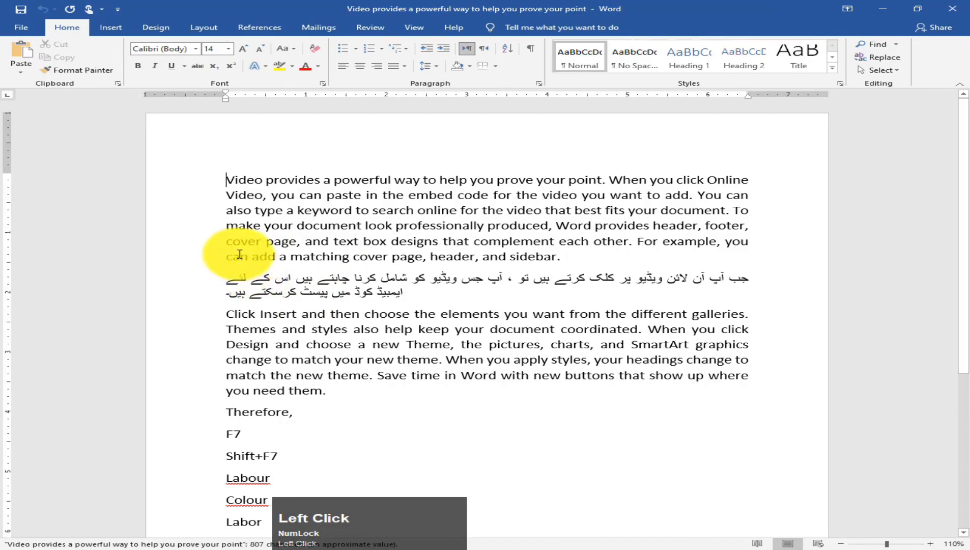
Step: Replace the text from the Urdu paragraph's second line through "you need them." with "gfdgfdgdfgfdgdfg"
drag(239, 292, 367, 396)
text(gfdgfdgdfgfdgdfg)
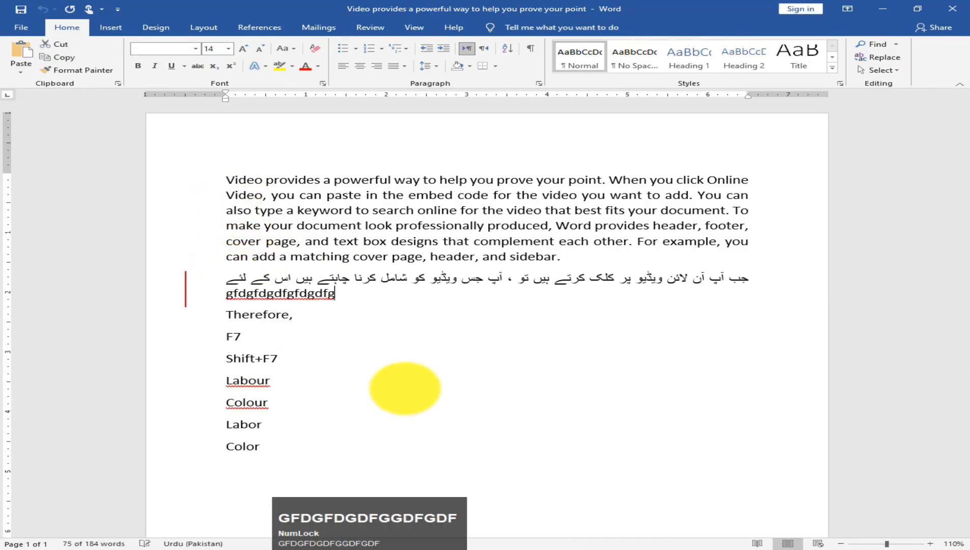
Step: Append "df" to the placeholder text under the Urdu line and delete the lines from "F7" through "Color"
text(df)
scroll(231, 287, down, 3)
click(244, 226)
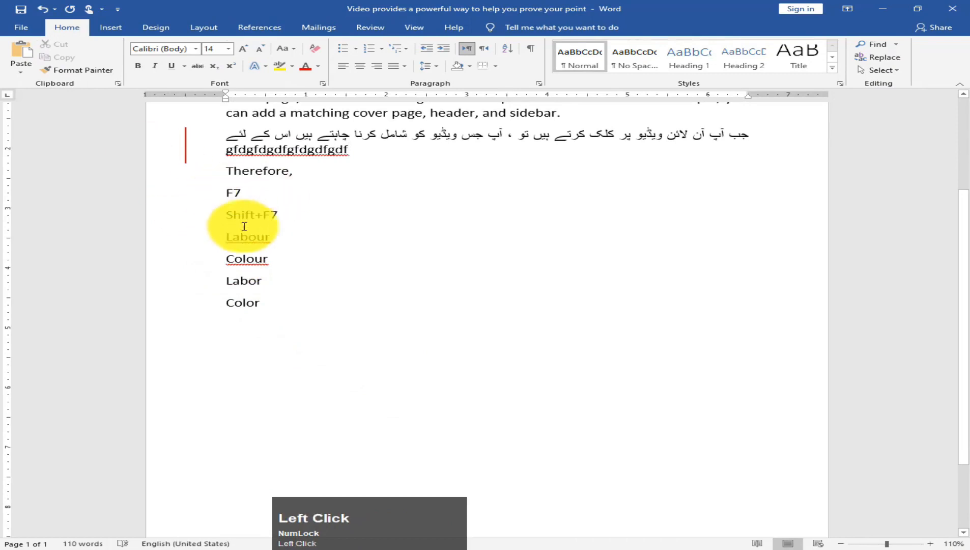
drag(225, 192, 278, 329)
key(Delete)
scroll(306, 331, up, 3)
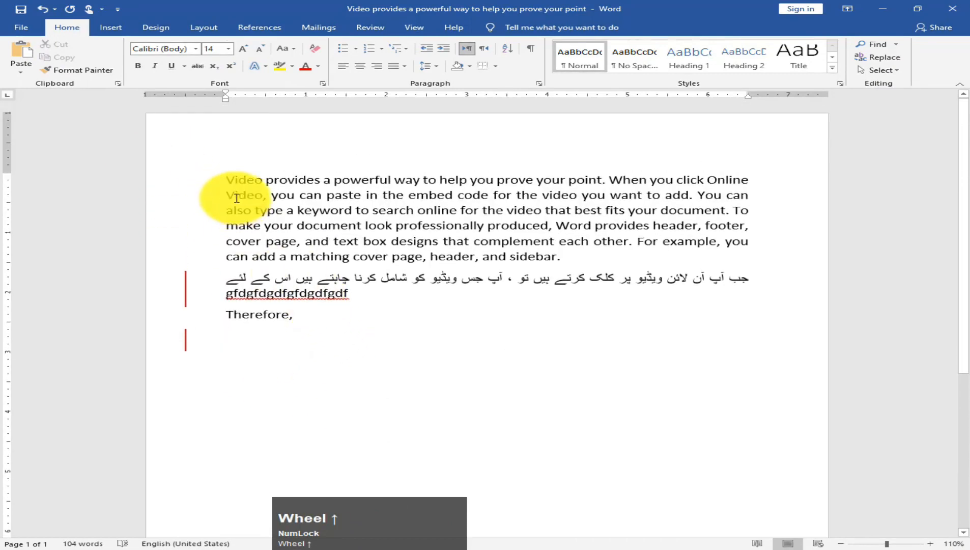
Step: Replace the first paragraph's text from "Video provides" through "complement" with "dgdfgfdgdfgdfg"
drag(232, 178, 558, 239)
text(dgdfgfdg)
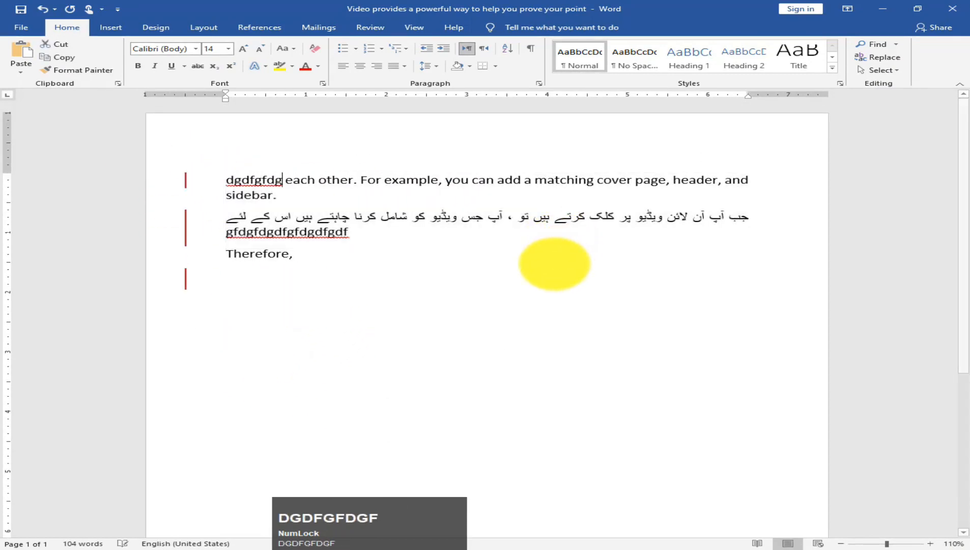
text(dfgdfg)
Step: Save and close the document, and reopen "Video provides a powerful way to help you prove your point" from the recent files
key(ctrl+s)
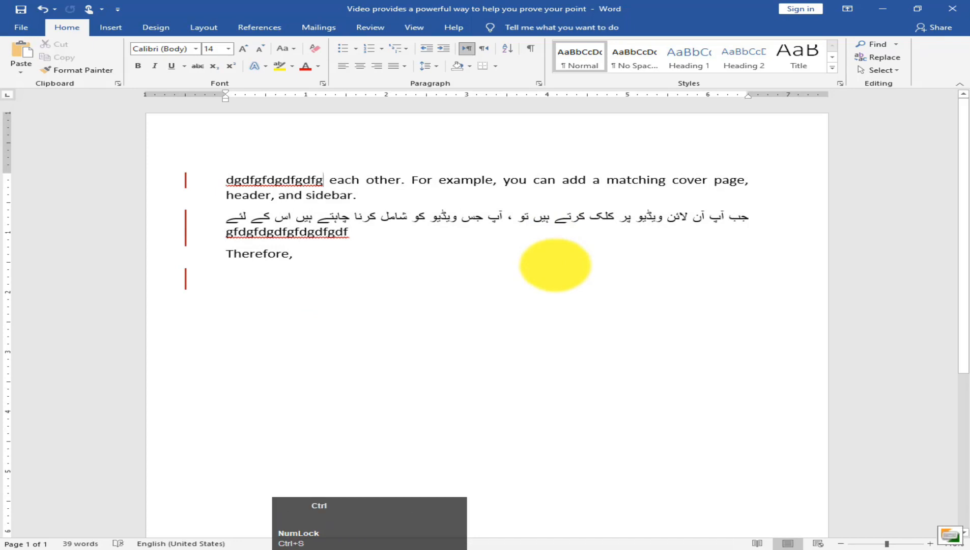
key(ctrl+w)
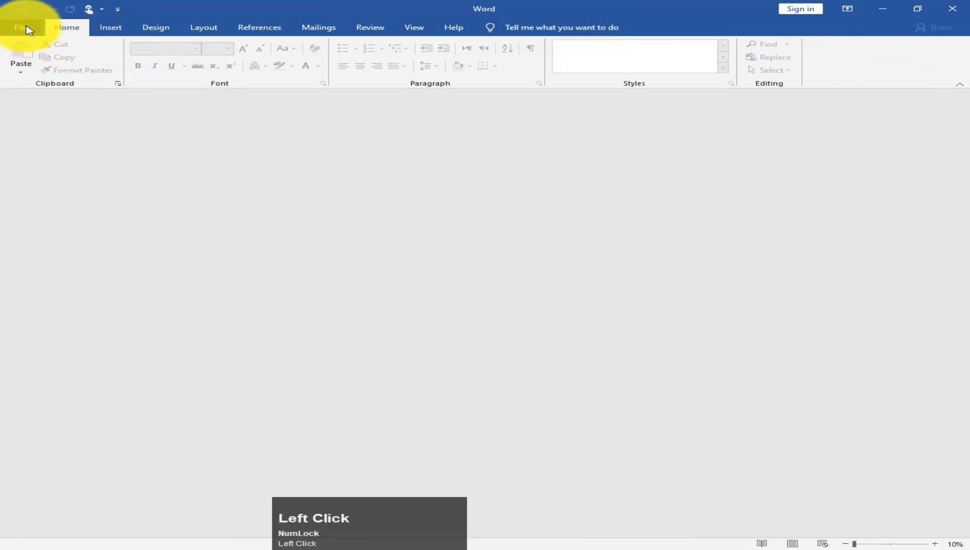
click(25, 30)
click(260, 266)
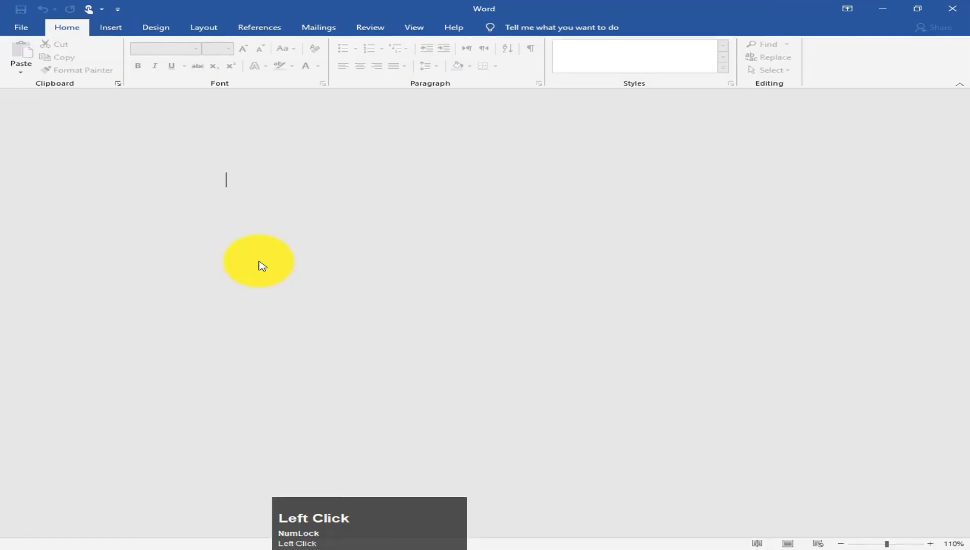
scroll(346, 230, up, 1)
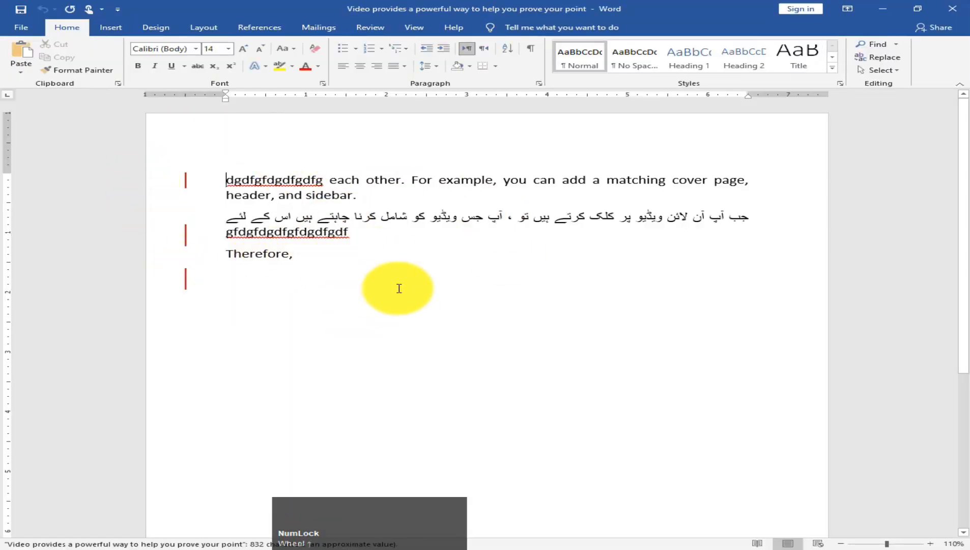
Step: Show the Reviewing Pane and read through the tracked deletions and insertions listed for the document
click(373, 29)
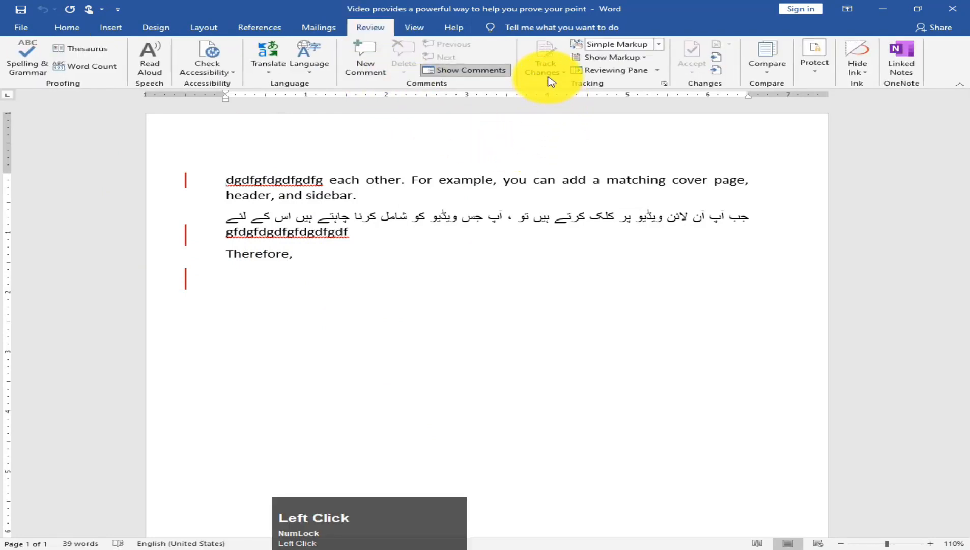
click(614, 71)
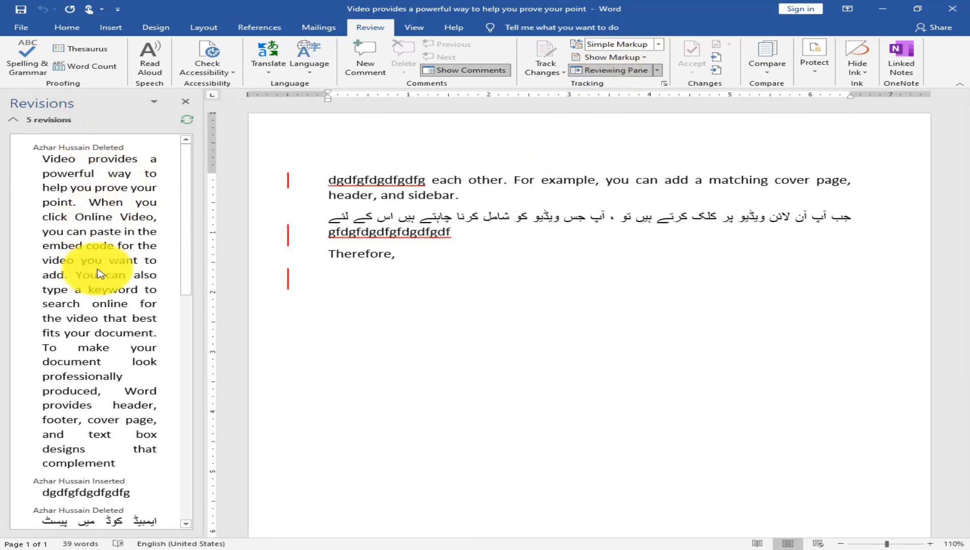
scroll(100, 274, down, 6)
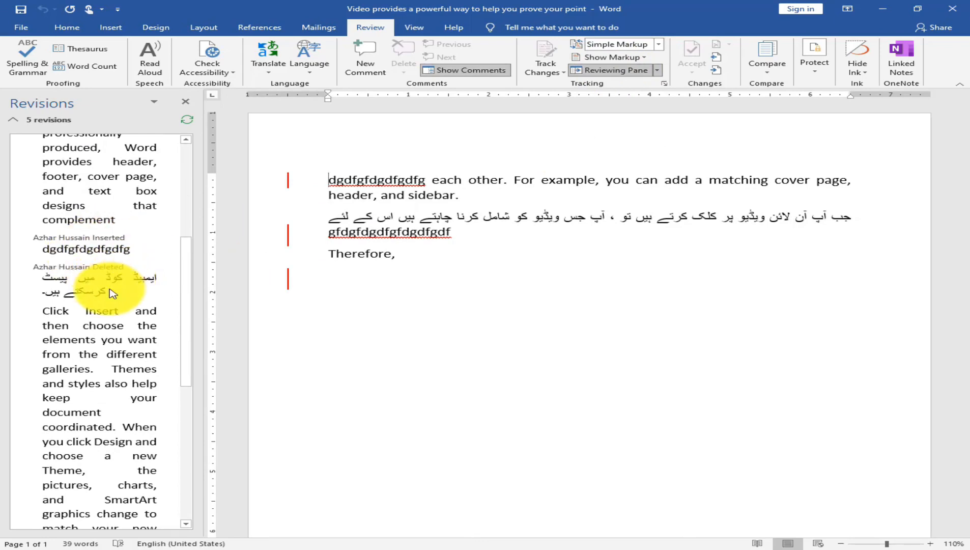
scroll(120, 289, down, 3)
scroll(120, 289, down, 6)
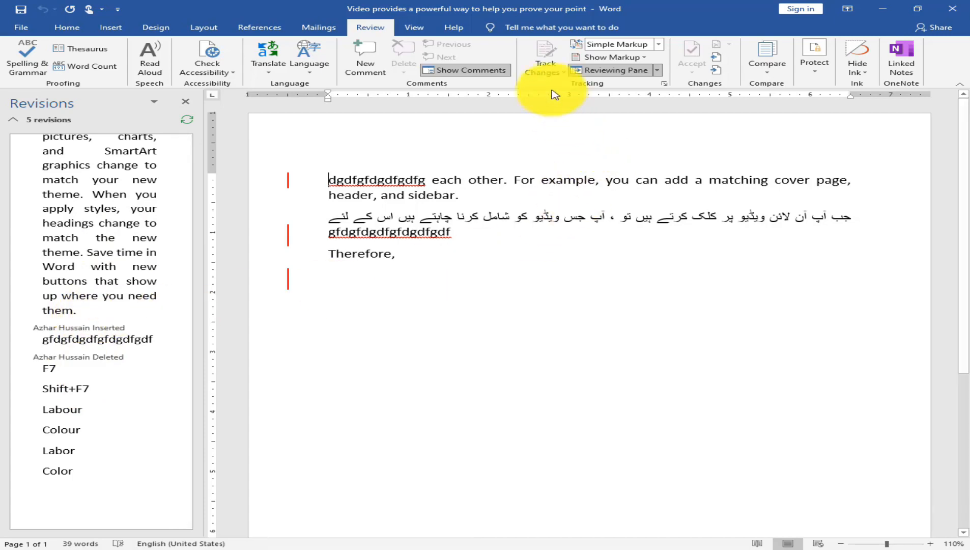
Step: Unlock change tracking by entering the tracking password
click(561, 77)
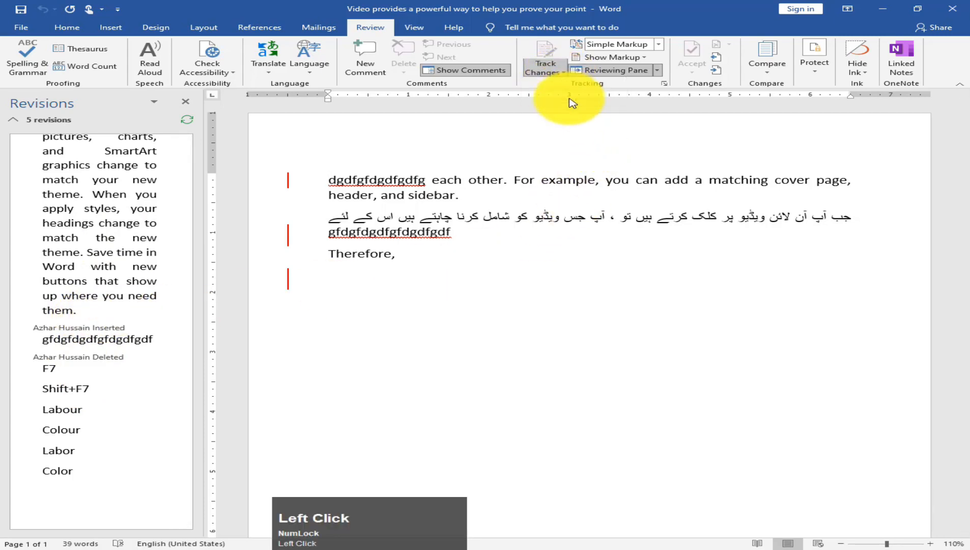
text(1)
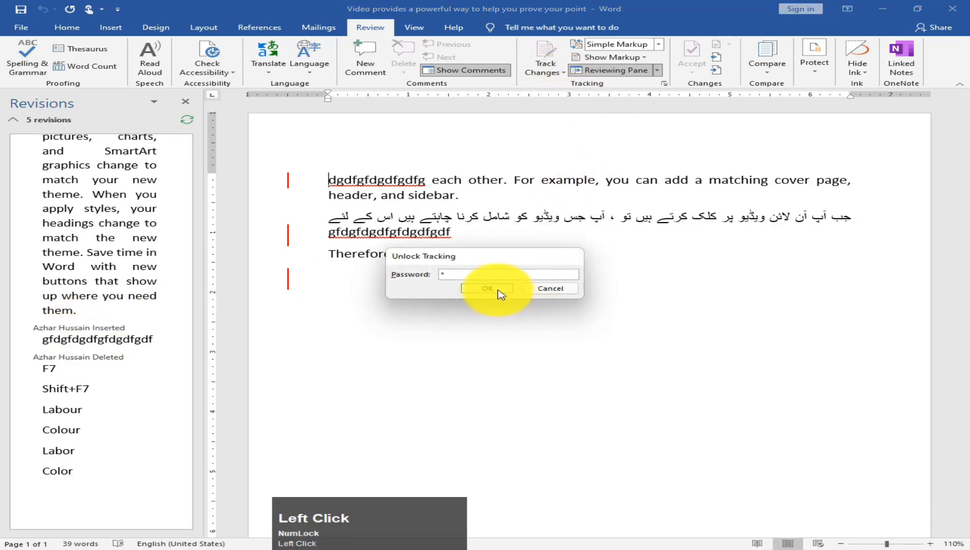
click(487, 288)
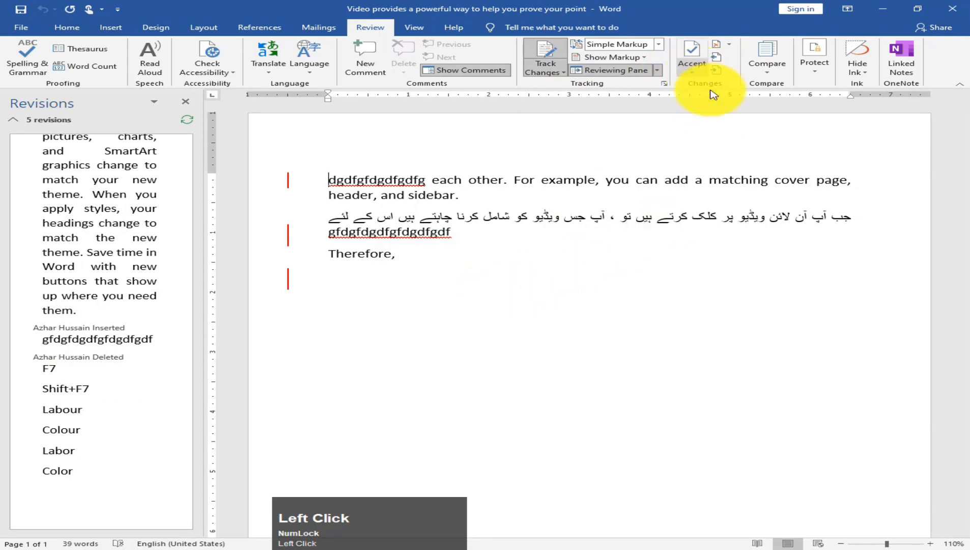
Step: Look at the accept options, reject all tracked changes in the document and close the Revisions pane
scroll(650, 227, up, 2)
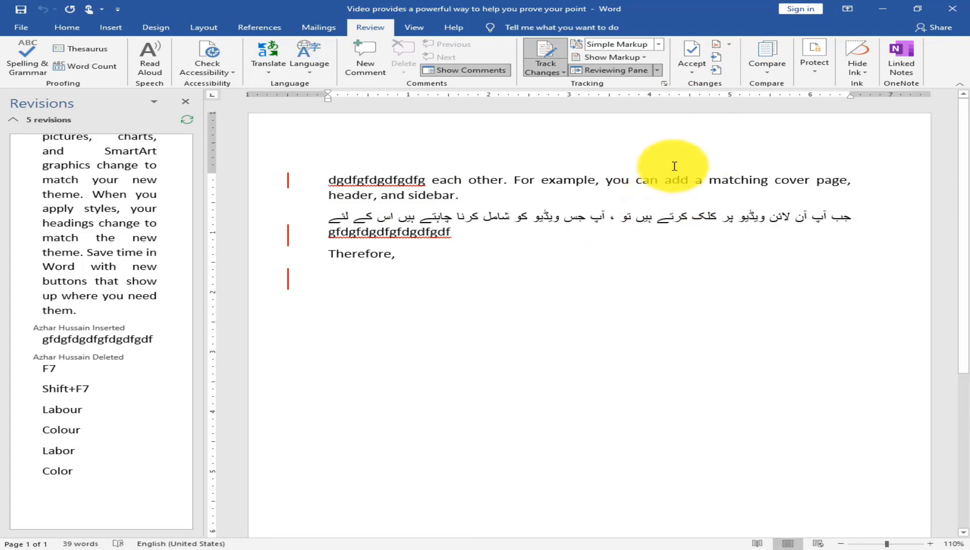
click(696, 78)
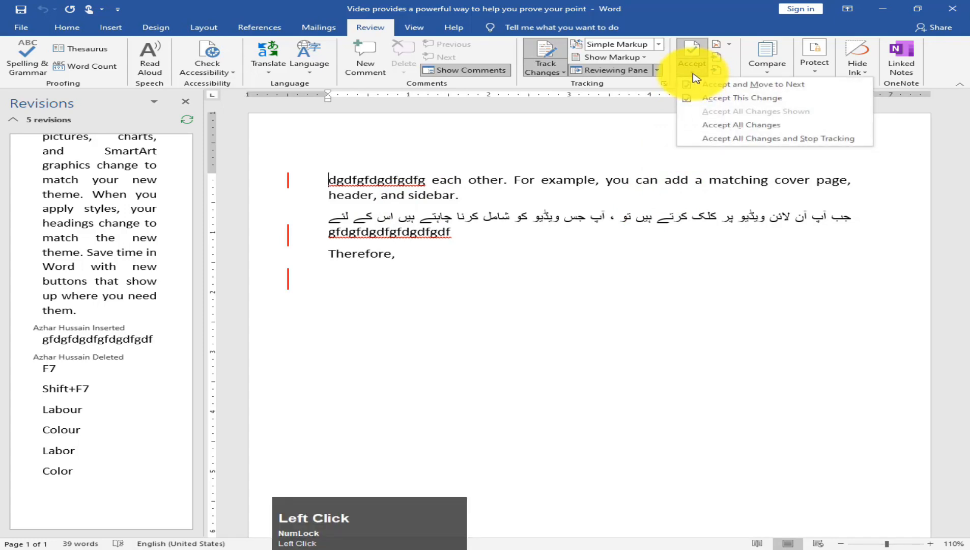
click(711, 73)
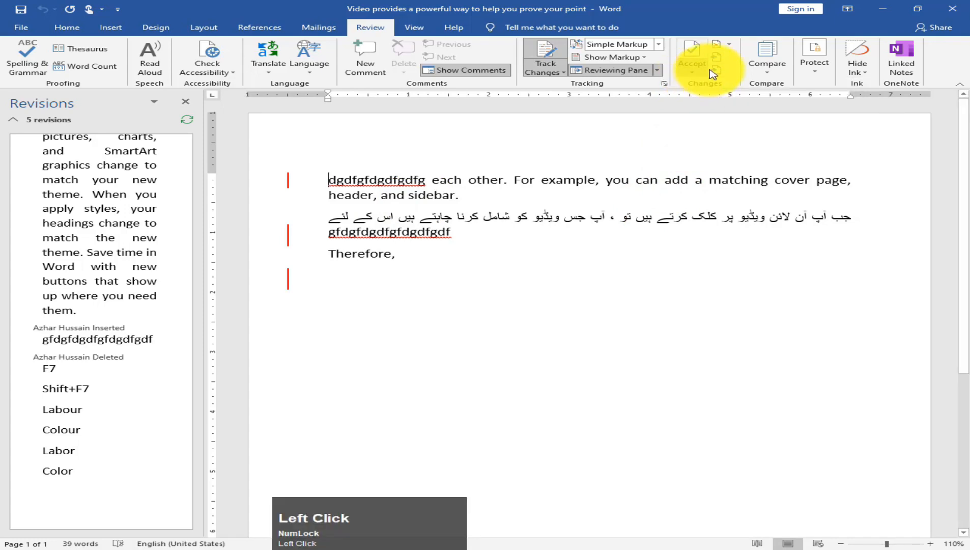
click(731, 49)
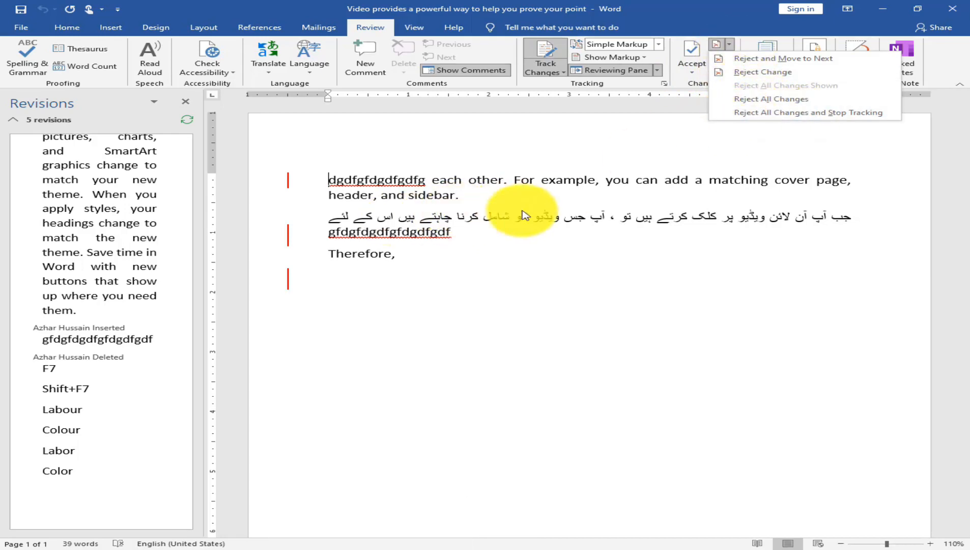
click(783, 104)
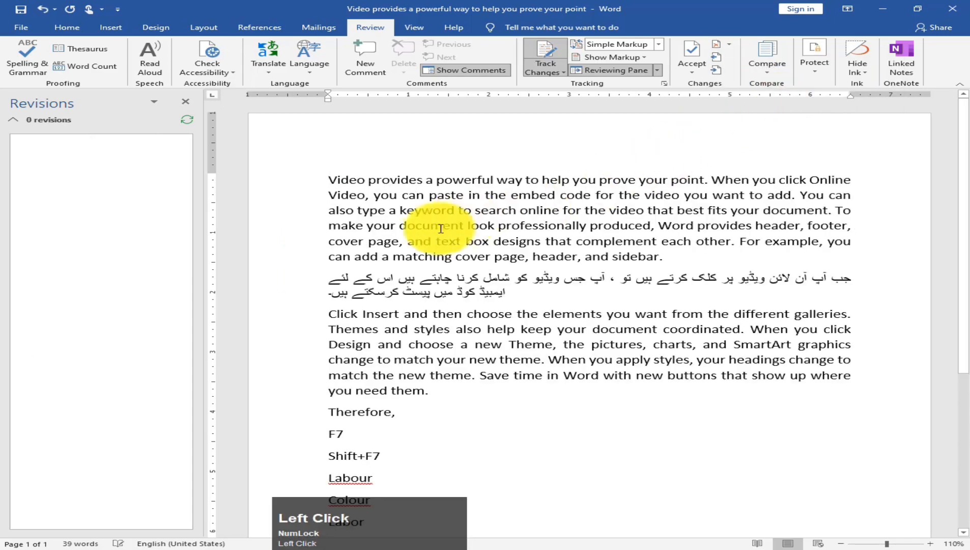
click(186, 101)
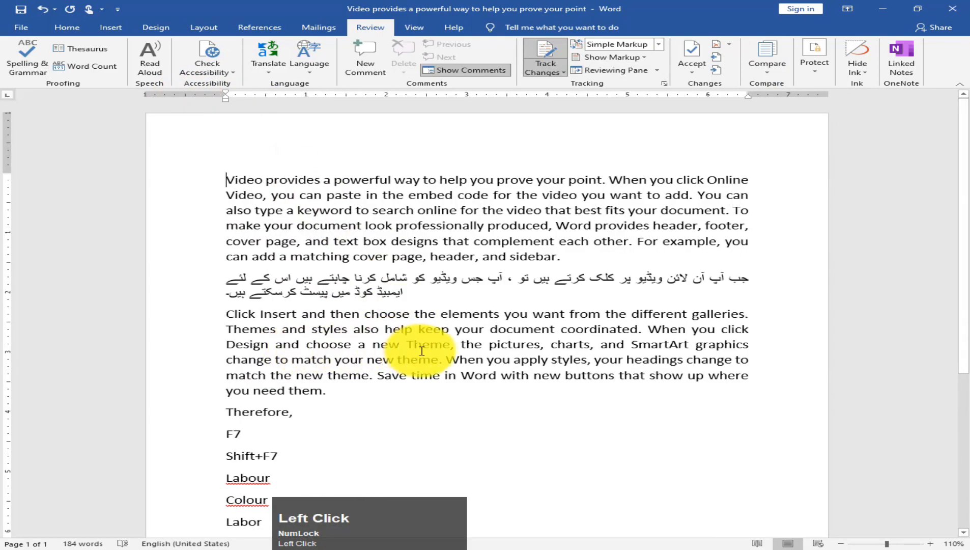
click(424, 322)
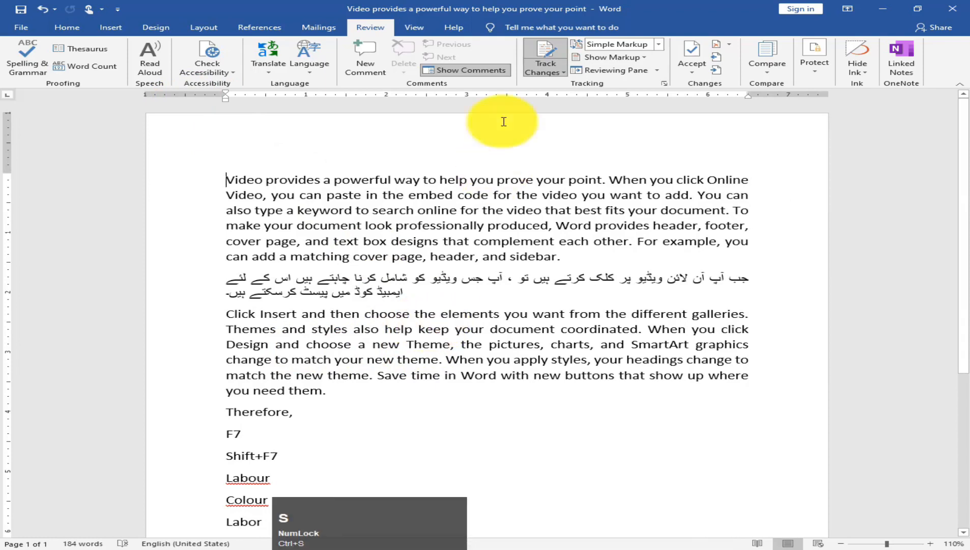
Step: Restrict editing to tracked changes and start enforcing the protection by entering and confirming a password
click(814, 70)
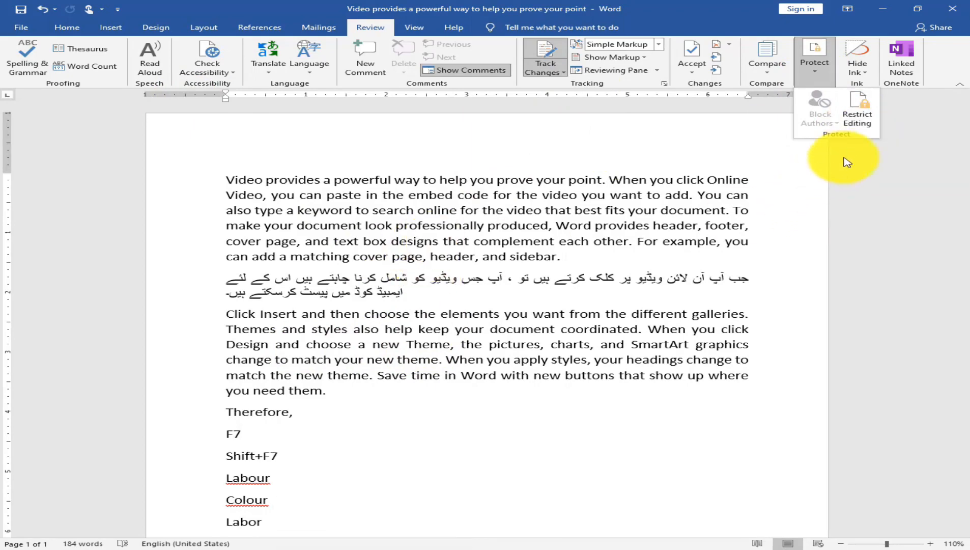
click(858, 121)
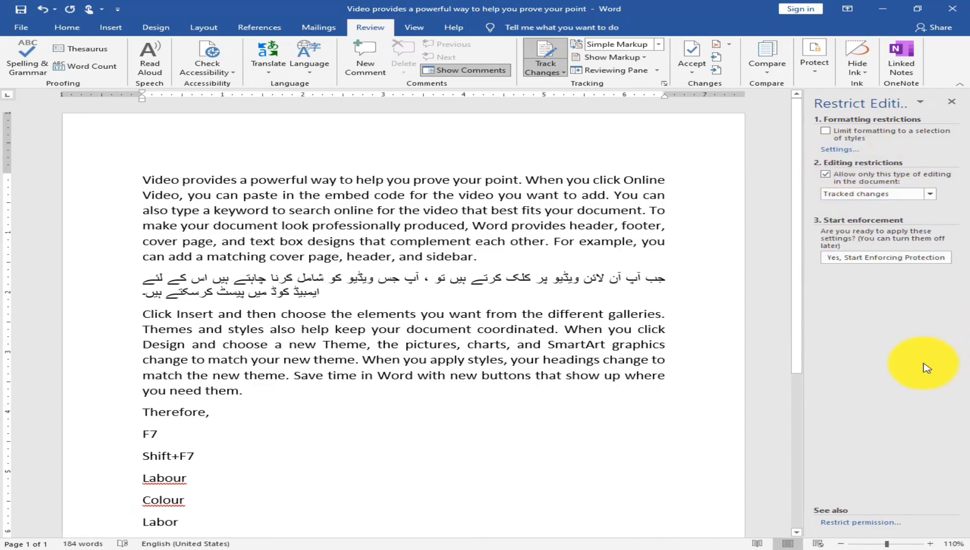
click(893, 261)
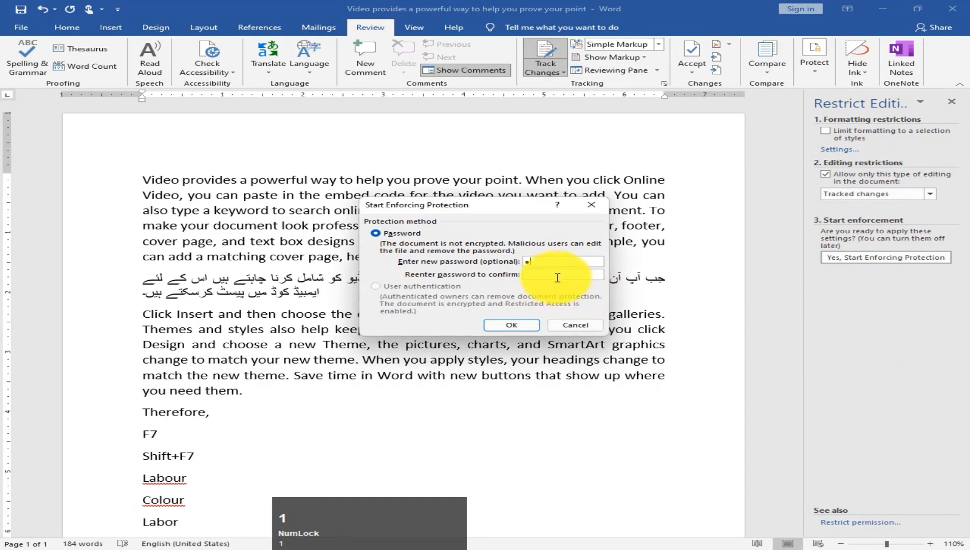
click(514, 325)
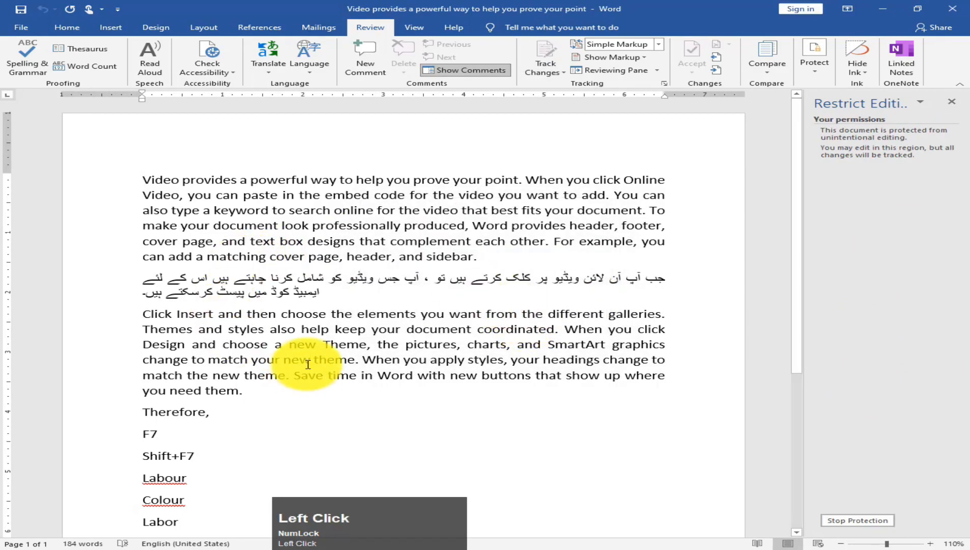
Step: Test the tracked-changes protection by inserting a letter after "your new" in the third paragraph, and undo the insertion
text(f)
key(ctrl+z)
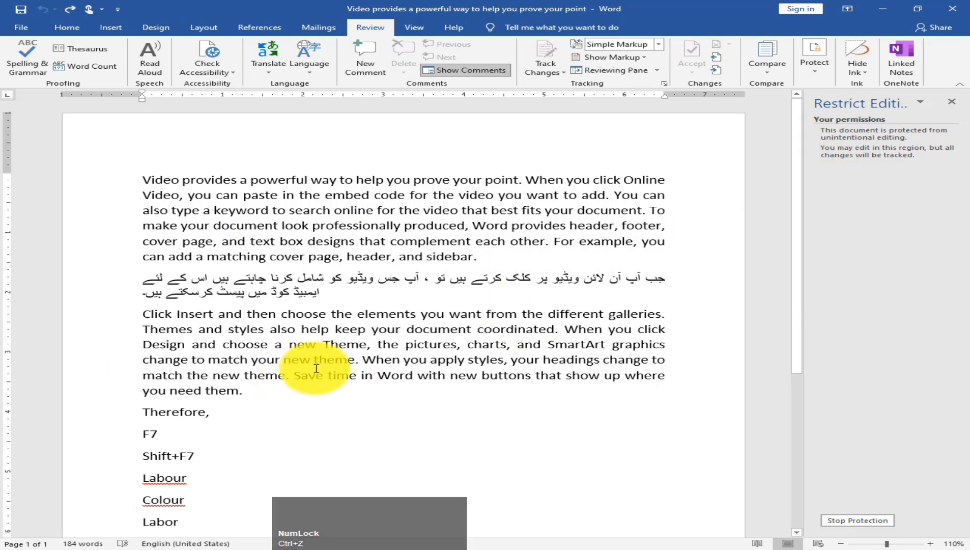
text(g)
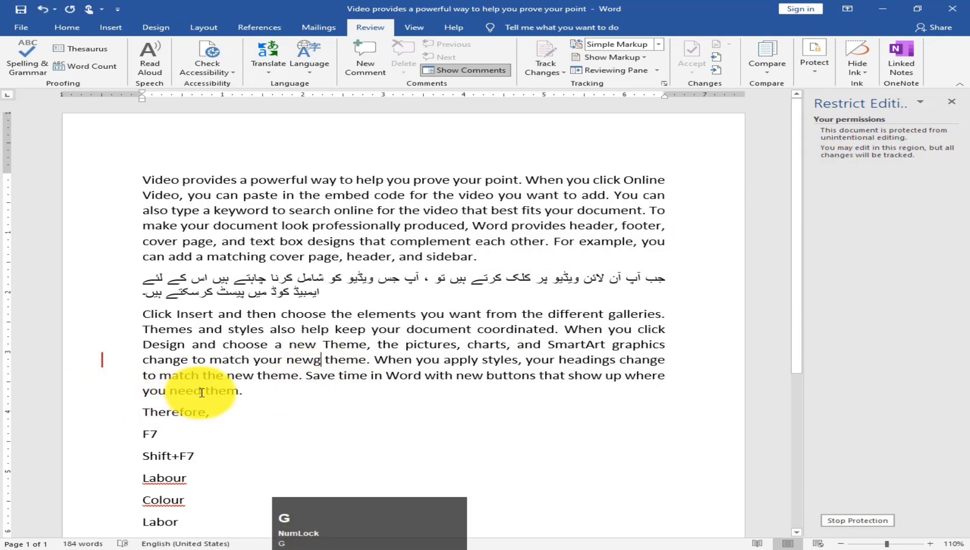
key(ctrl+z)
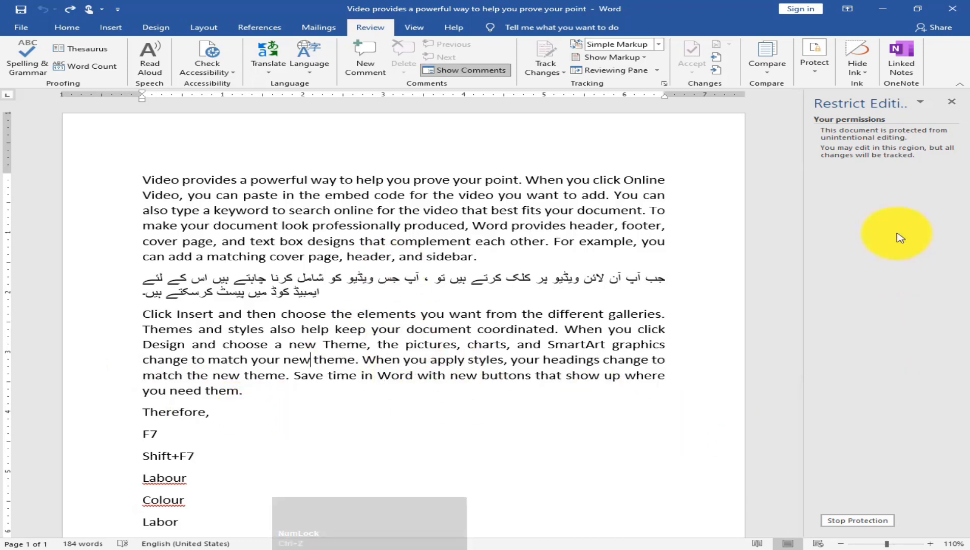
Step: Stop the tracked-changes protection by entering the document's protection password
click(859, 524)
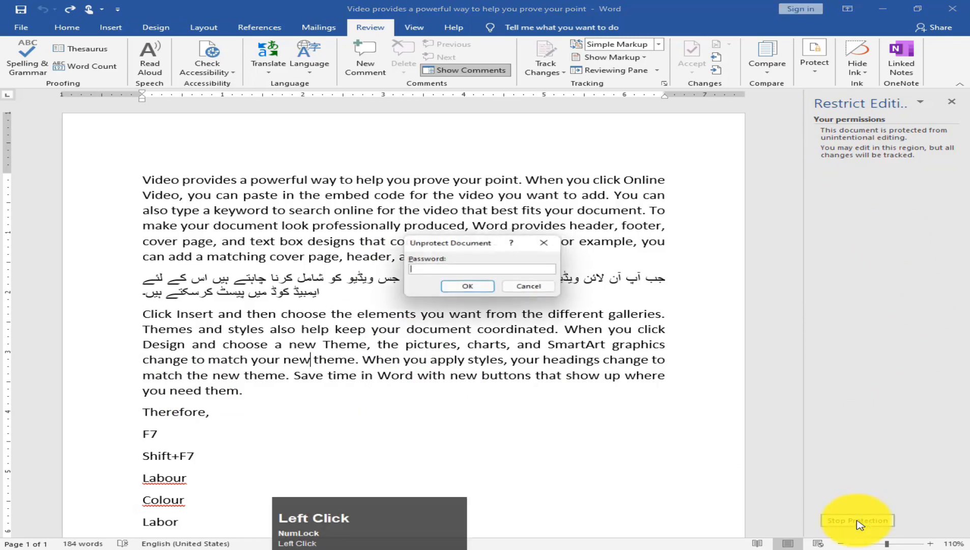
click(461, 287)
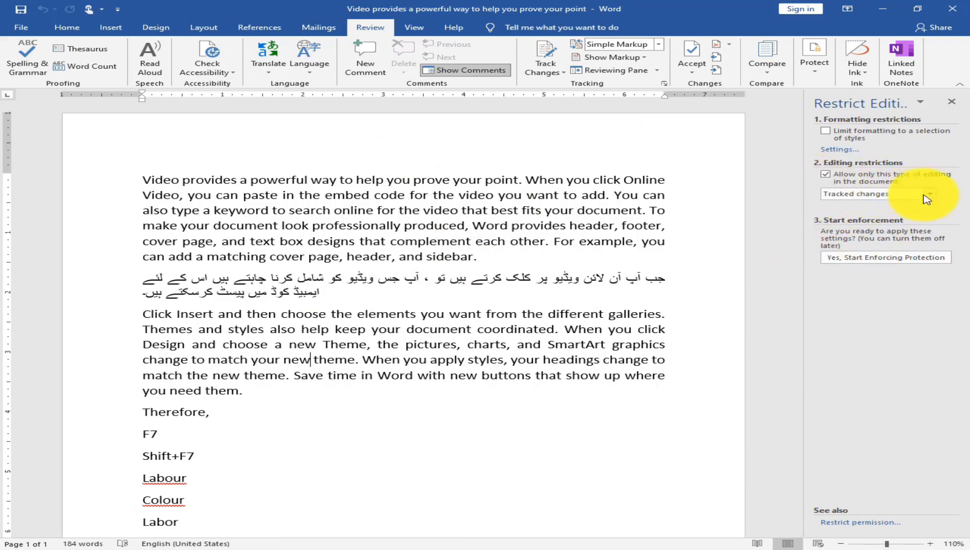
Step: Limit formatting to a selection of styles and set the allowed editing to No changes (Read only), with Everyone as an exception
click(828, 136)
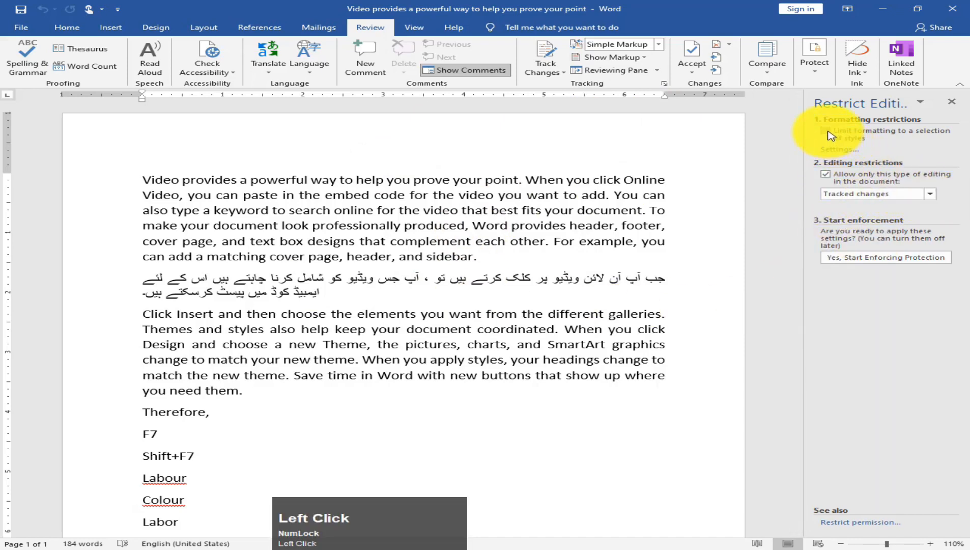
click(932, 195)
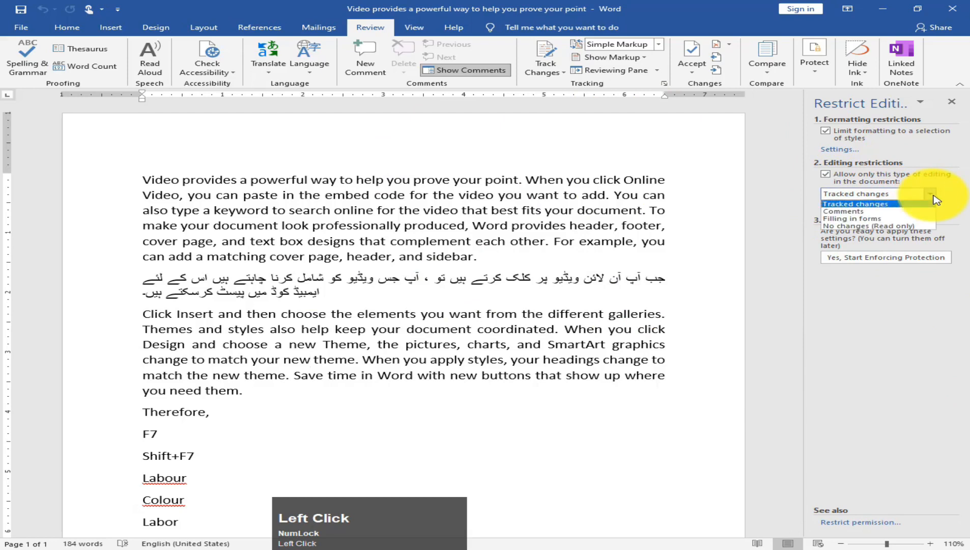
click(903, 227)
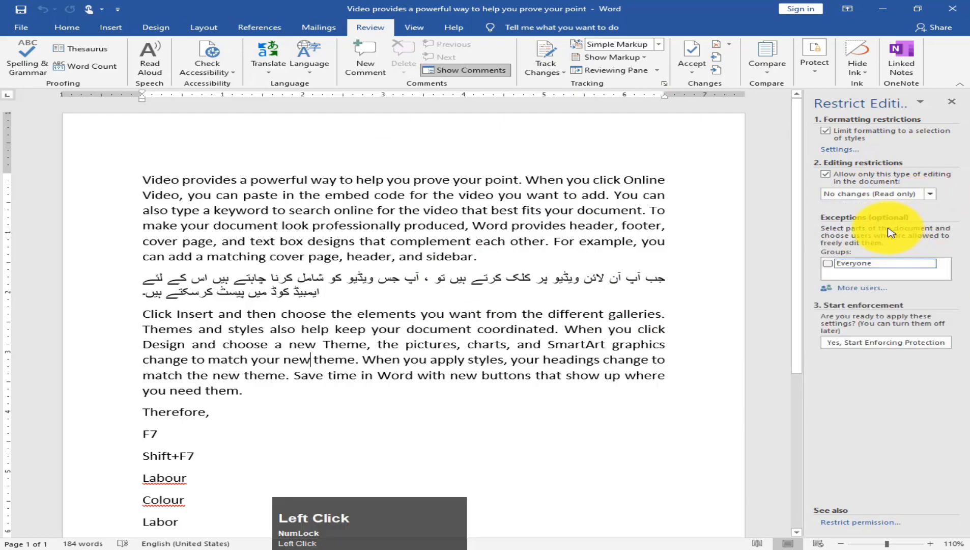
Step: Start enforcing the read-only protection by entering and confirming a password
click(886, 343)
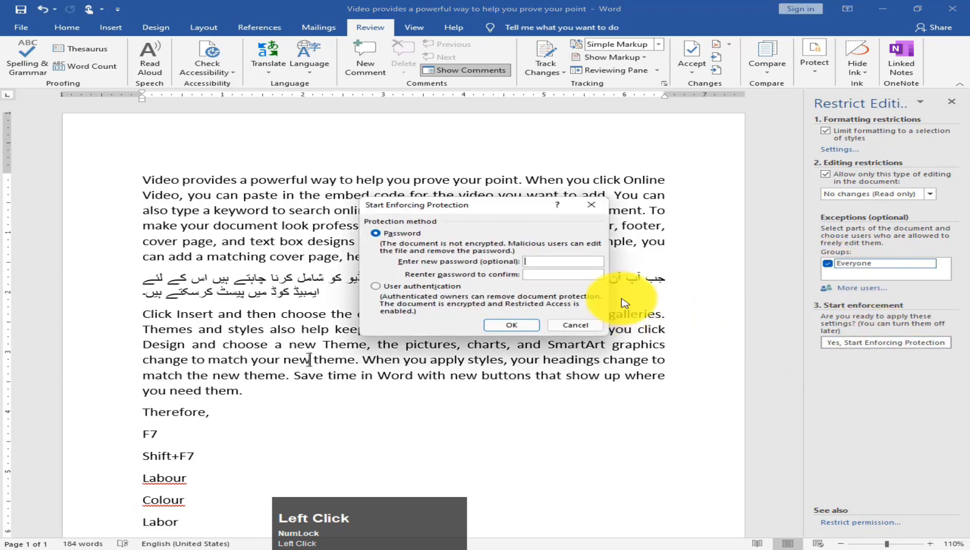
text(1)
click(562, 274)
text(1)
click(529, 324)
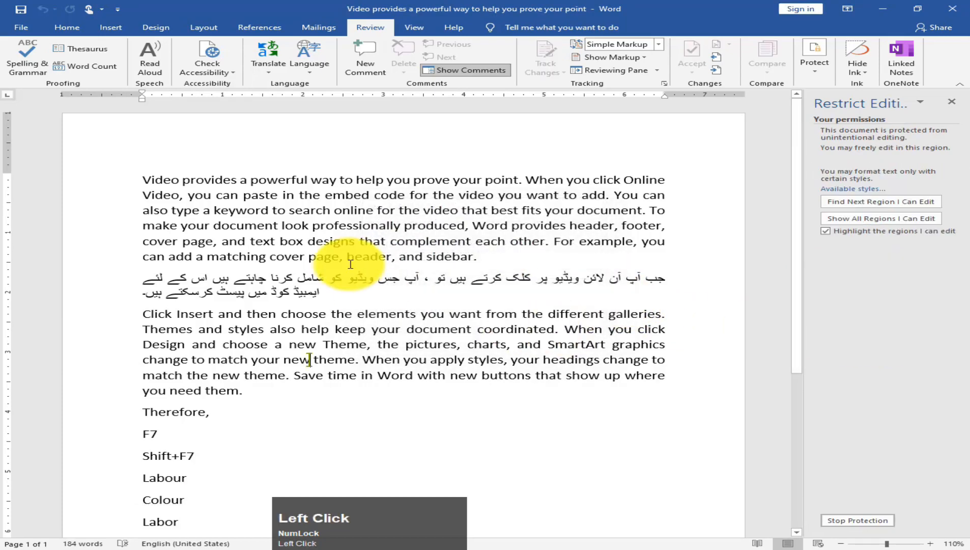
Step: Try to insert test text at several places in the read-only document, including before "header" in the first paragraph
text(dfdfgdfgdfgdfgdfg)
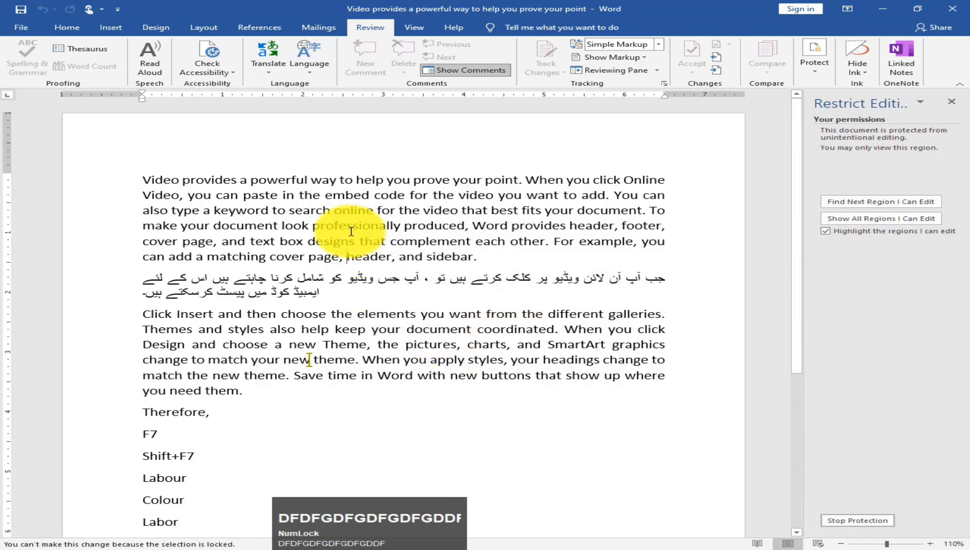
click(349, 232)
click(279, 379)
text(sdfsf)
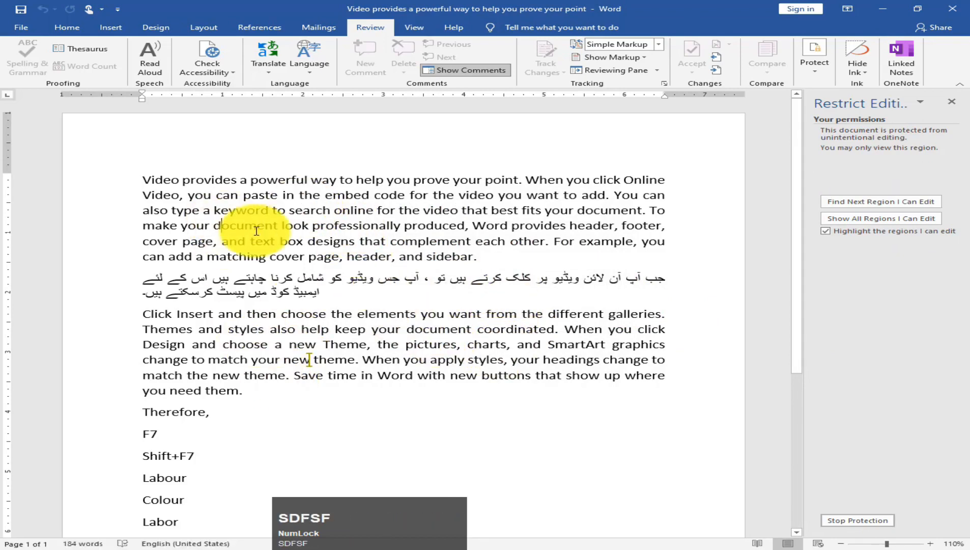
Step: Stop the read-only protection by entering the password to unprotect the document
click(861, 521)
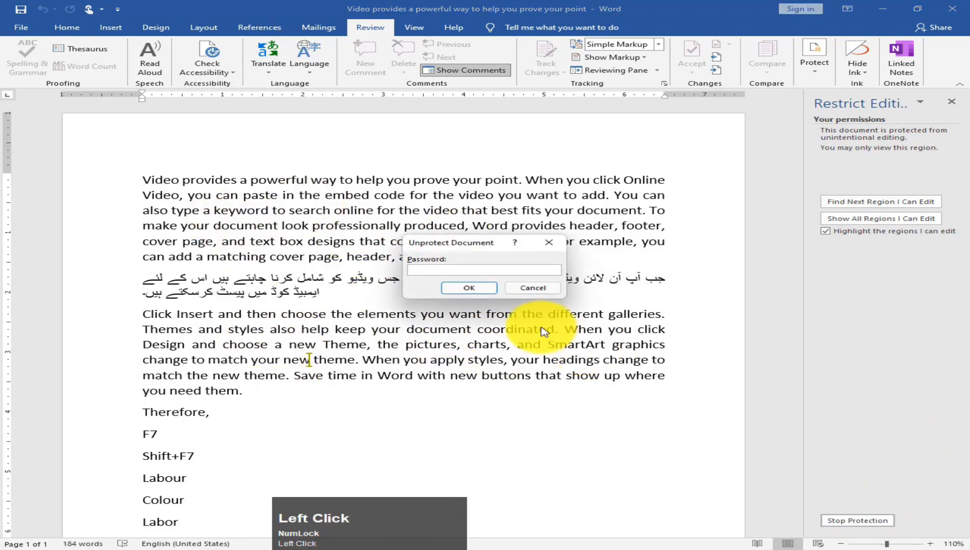
click(468, 287)
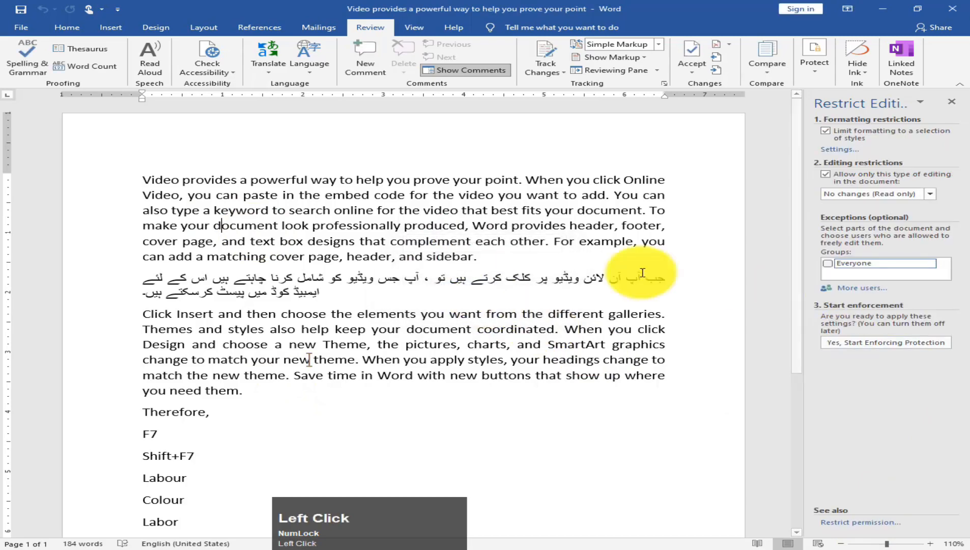